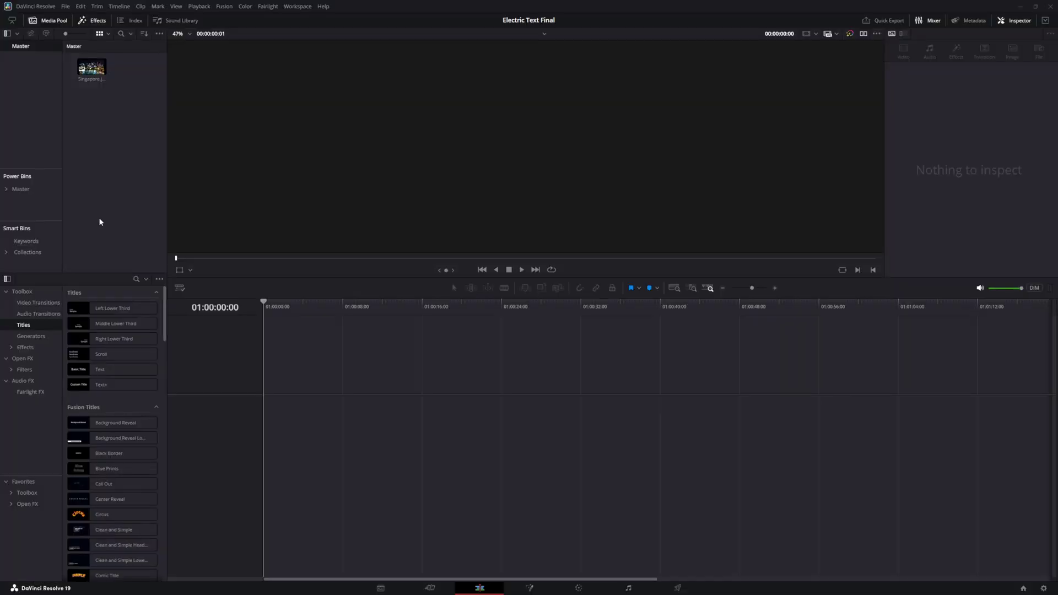
# Create a new Fusion composition clip in the media pool with a 5-second duration at 24 fps.
pyautogui.rightClick(94, 169)
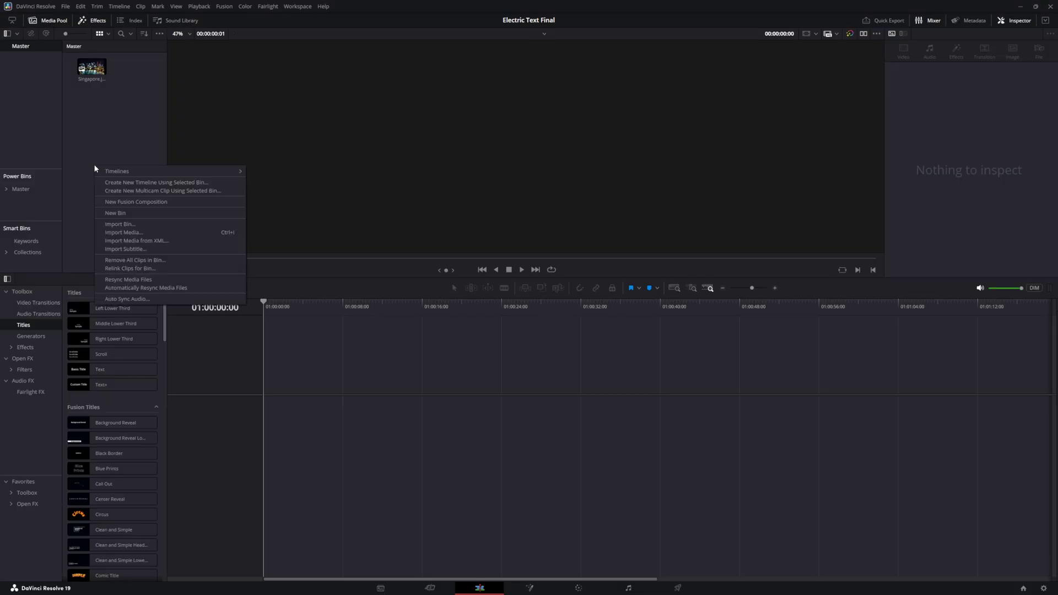
pyautogui.click(112, 203)
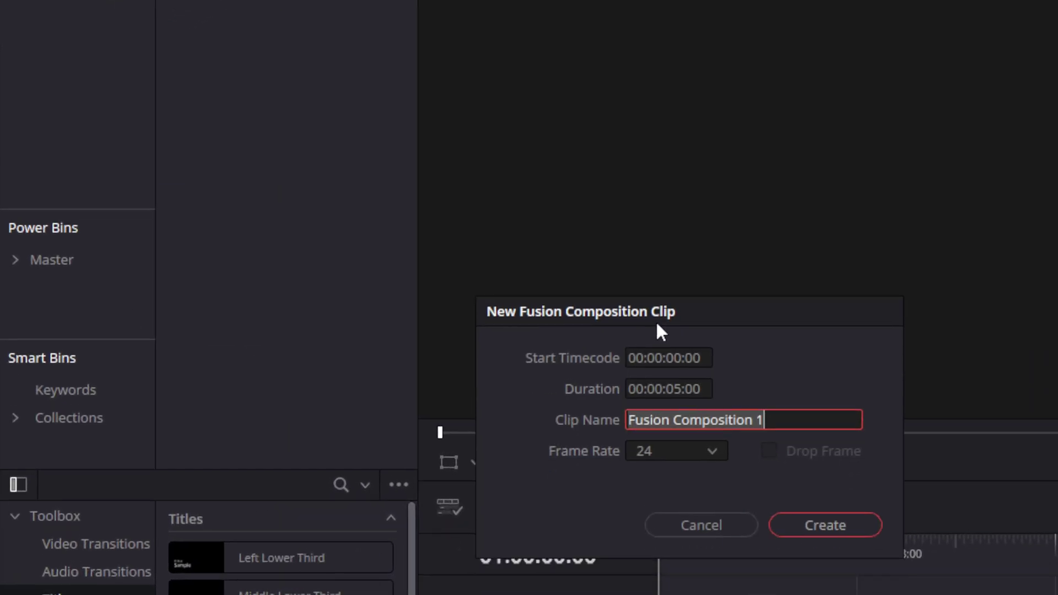
pyautogui.click(703, 389)
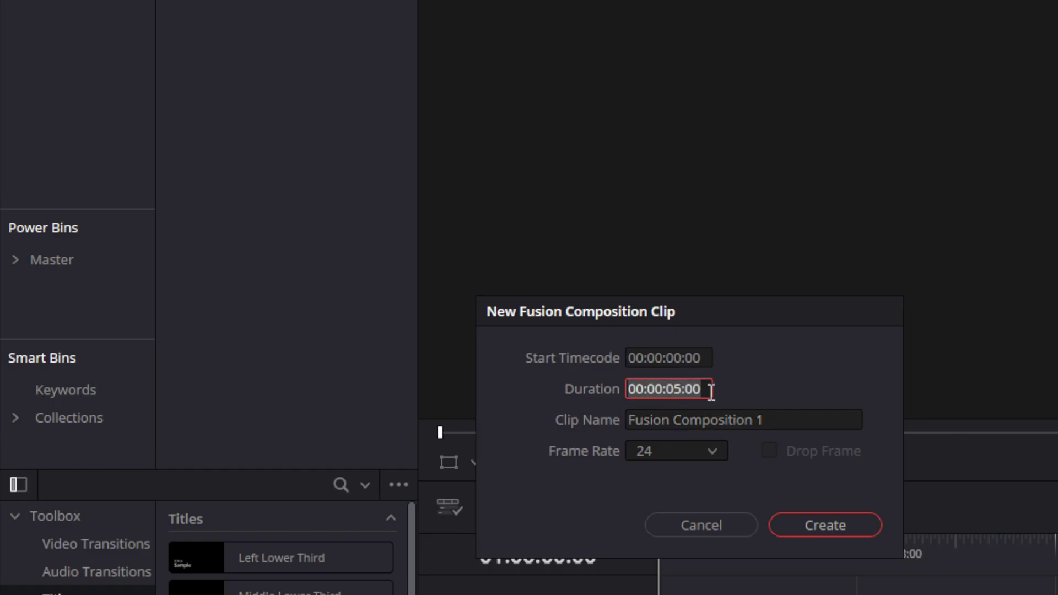
pyautogui.click(791, 526)
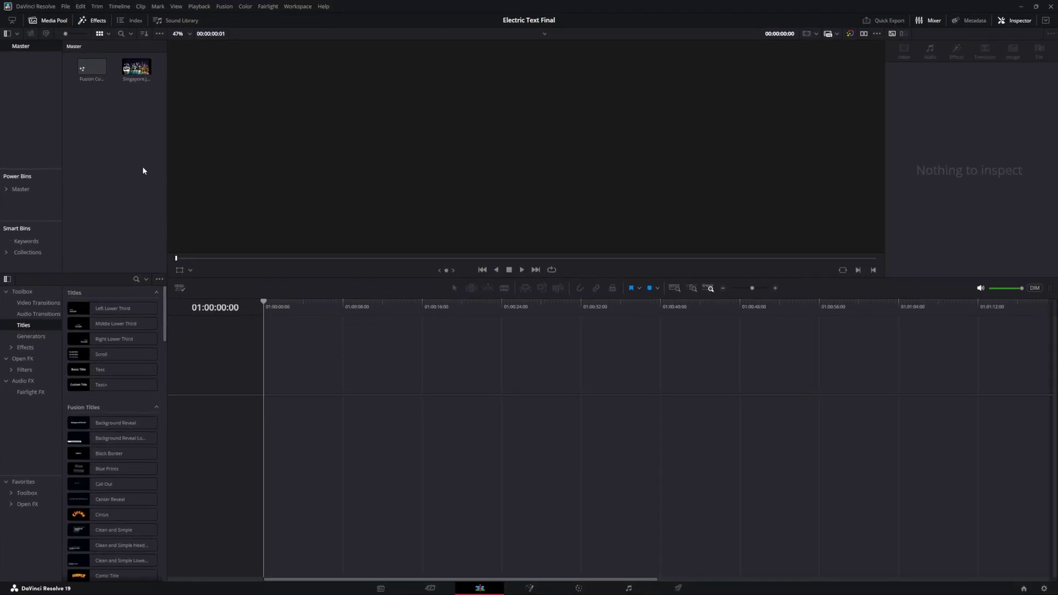
# Place the Fusion composition at the start of an empty timeline and open it on the Fusion page.
pyautogui.click(92, 71)
pyautogui.moveTo(92, 71); pyautogui.dragTo(264, 435)
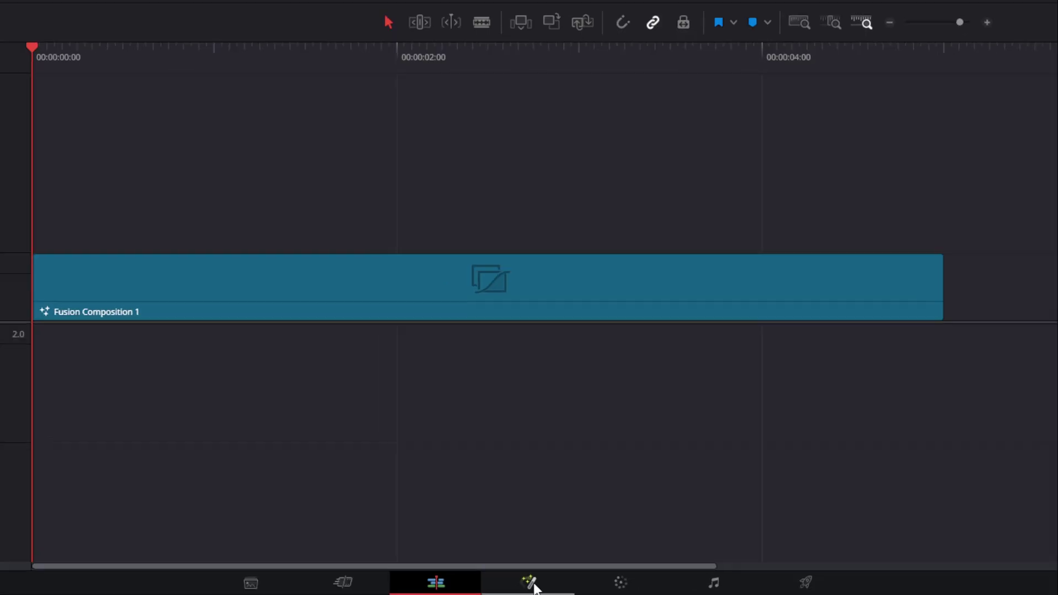
pyautogui.click(528, 585)
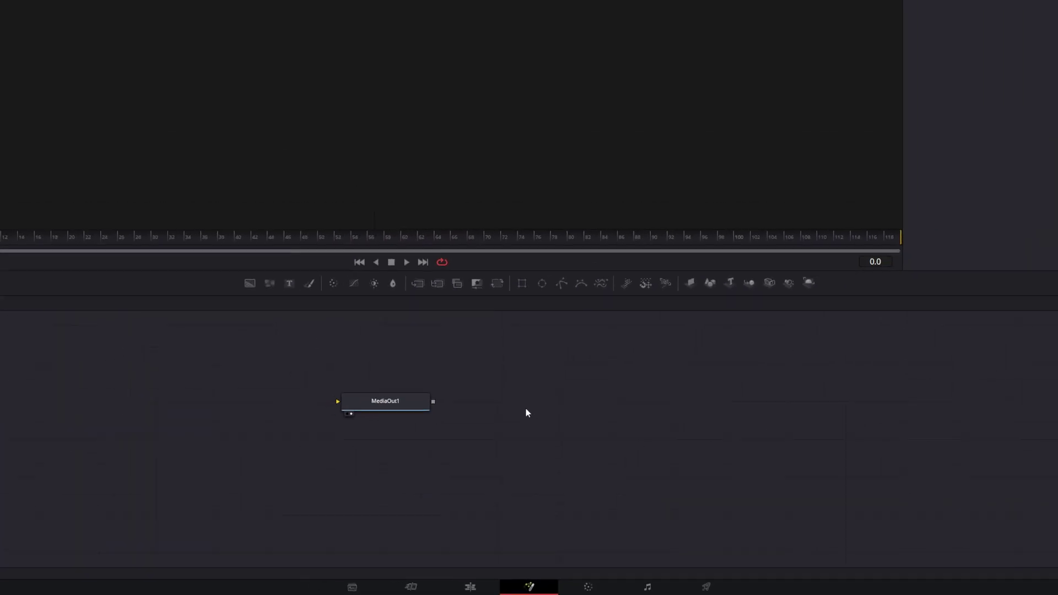
# Move the MediaOut node away to make room, add a Text+ node before it, and connect the text to MediaOut.
pyautogui.moveTo(372, 396); pyautogui.dragTo(622, 430)
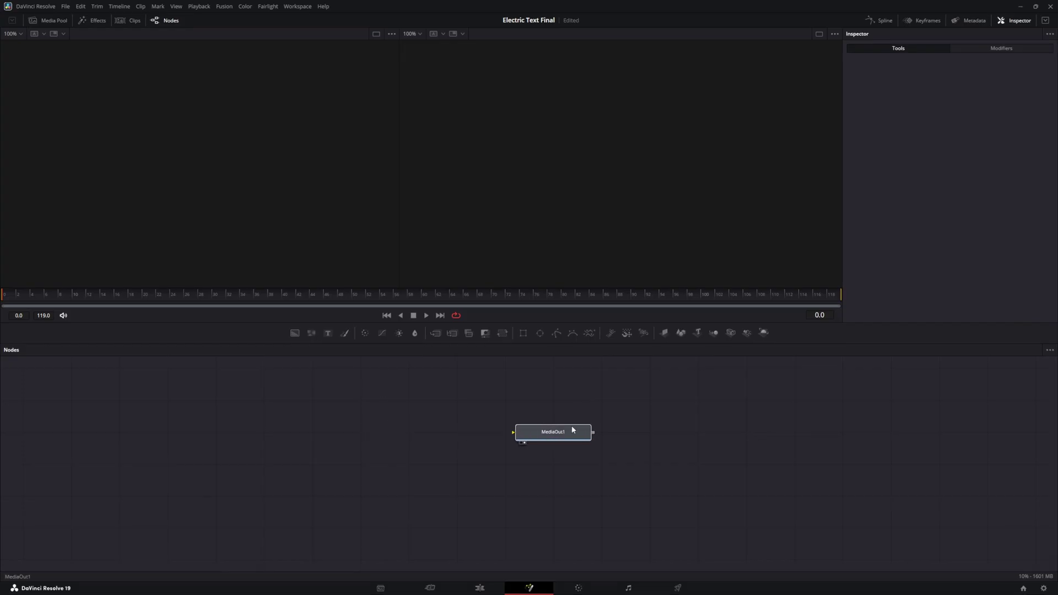
pyautogui.click(595, 429)
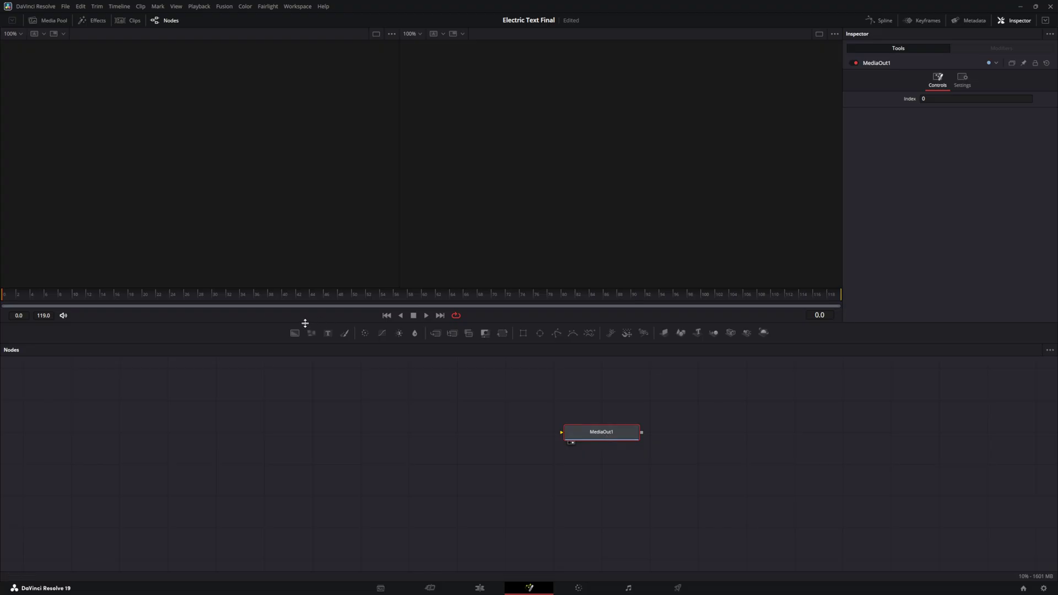
pyautogui.moveTo(328, 333); pyautogui.dragTo(289, 437)
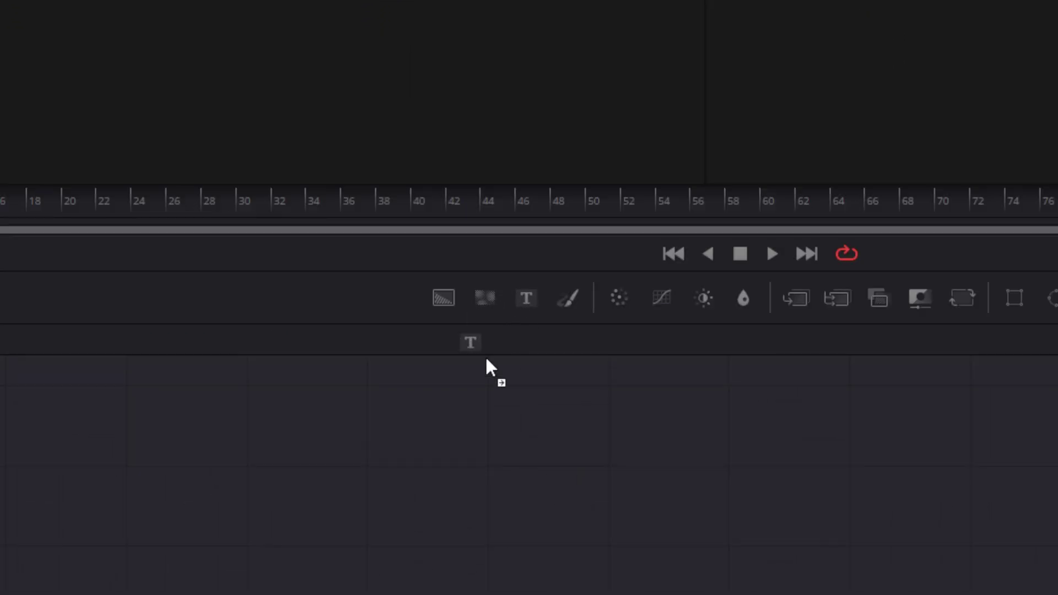
pyautogui.moveTo(427, 558); pyautogui.dragTo(427, 557)
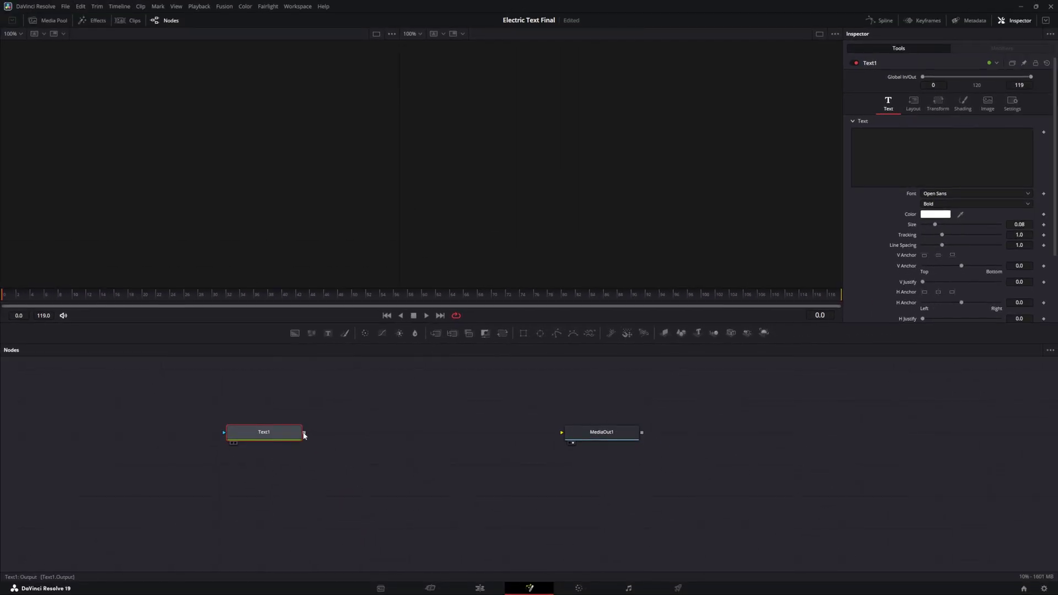
pyautogui.moveTo(304, 435); pyautogui.dragTo(567, 436)
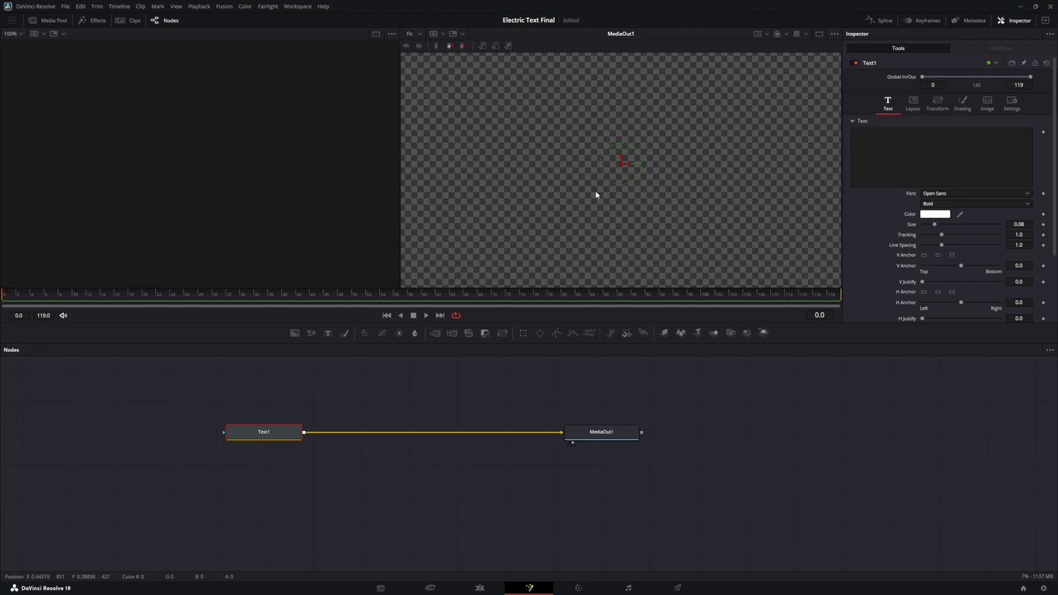
pyautogui.press('1')
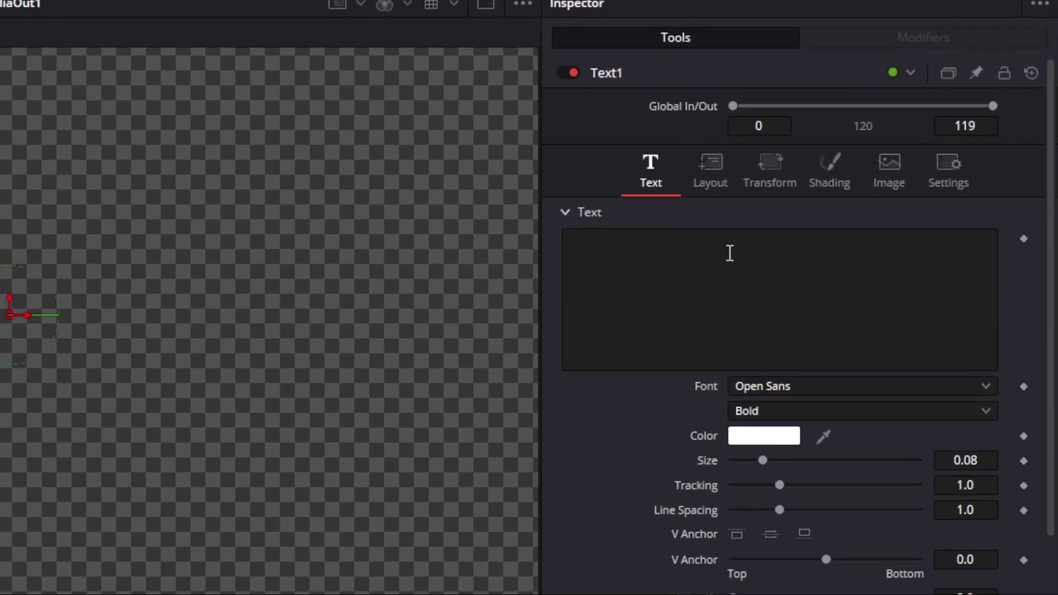
# Enter SKYLINE as the content of the text node and set its font to Impact.
pyautogui.click(921, 138)
pyautogui.rightClick(716, 261)
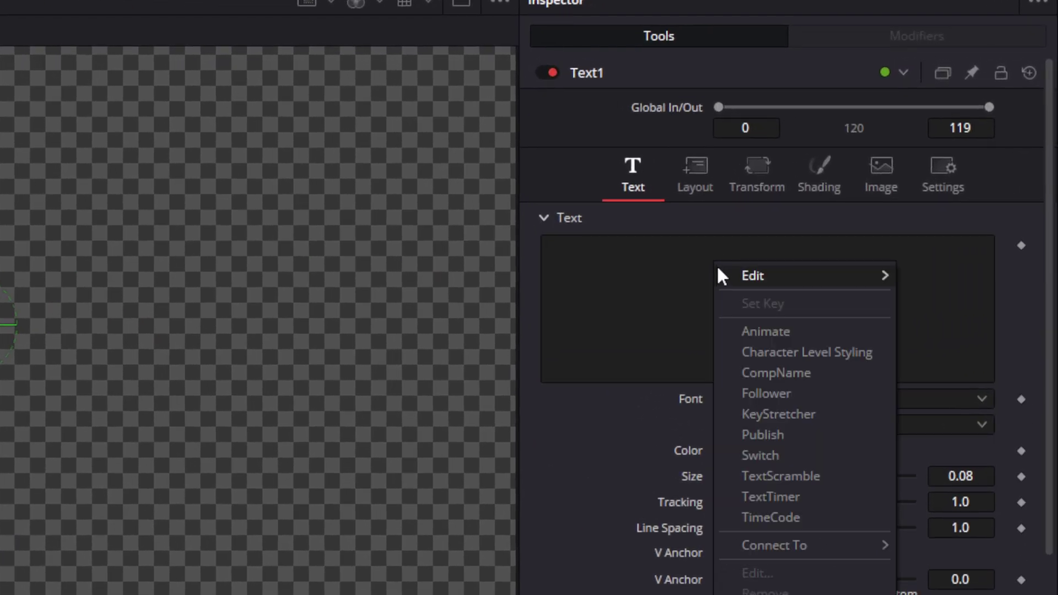
pyautogui.click(600, 270)
pyautogui.write('SKYLINE')
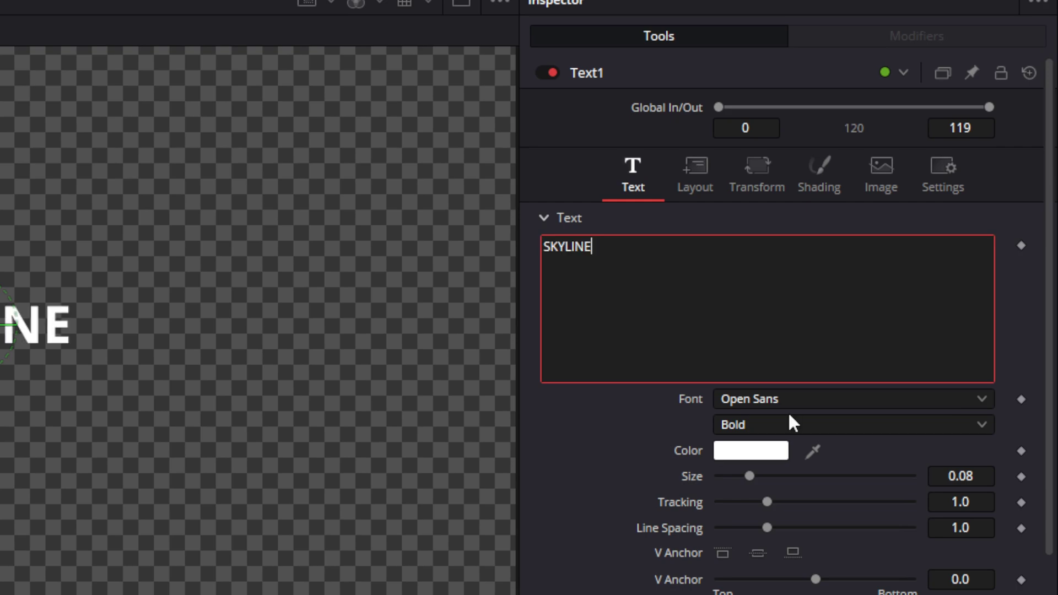
pyautogui.click(782, 395)
pyautogui.write('Impact')
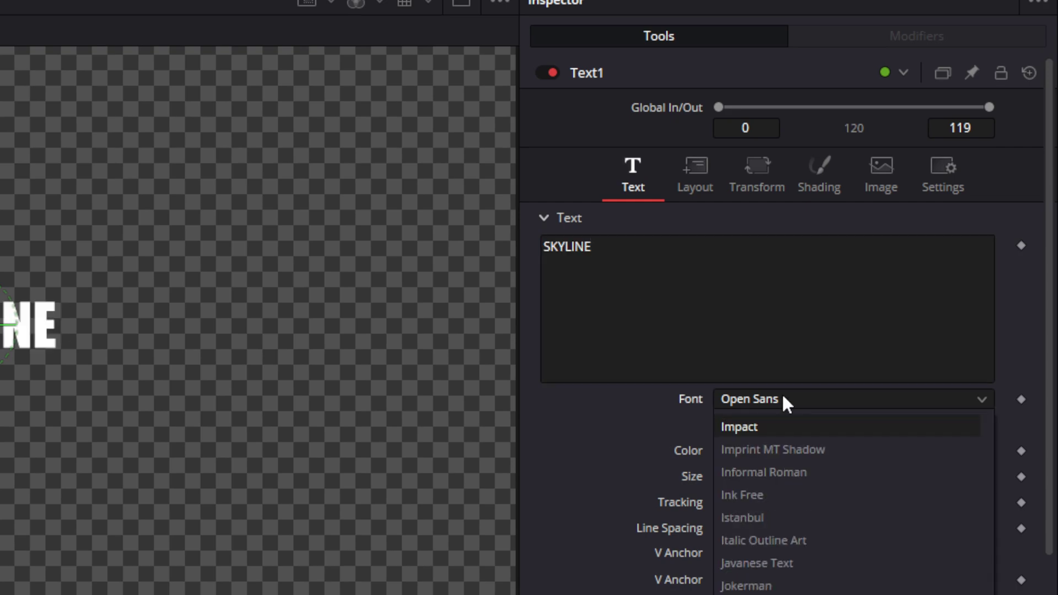
pyautogui.click(762, 426)
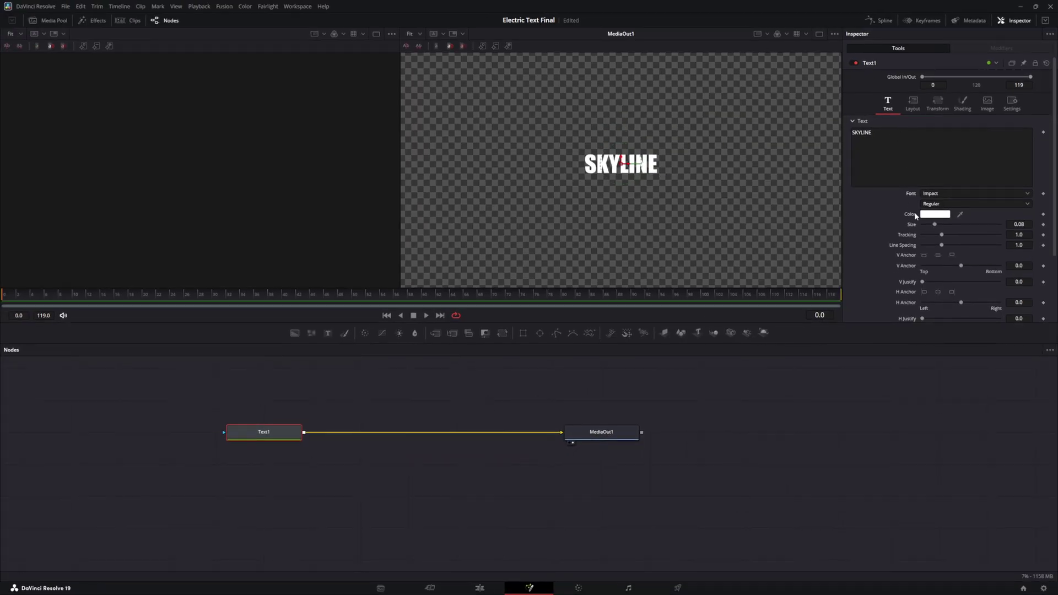
# Enlarge the SKYLINE text to a size of about 0.36 and save the project.
pyautogui.moveTo(934, 225); pyautogui.dragTo(979, 223)
pyautogui.rightClick(948, 221)
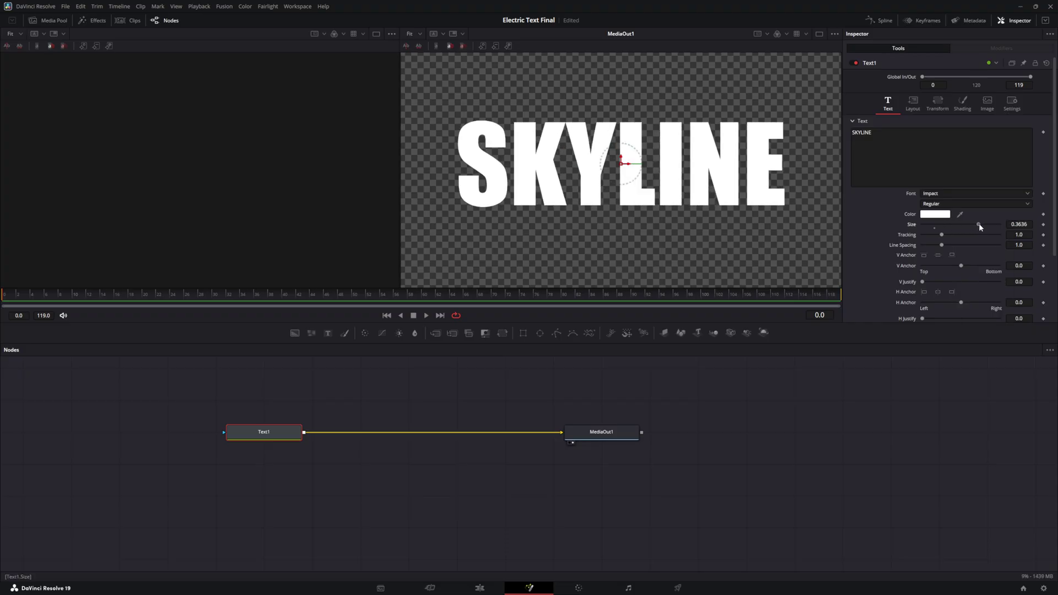
pyautogui.click(313, 365)
pyautogui.hotkey('ctrl', 's')
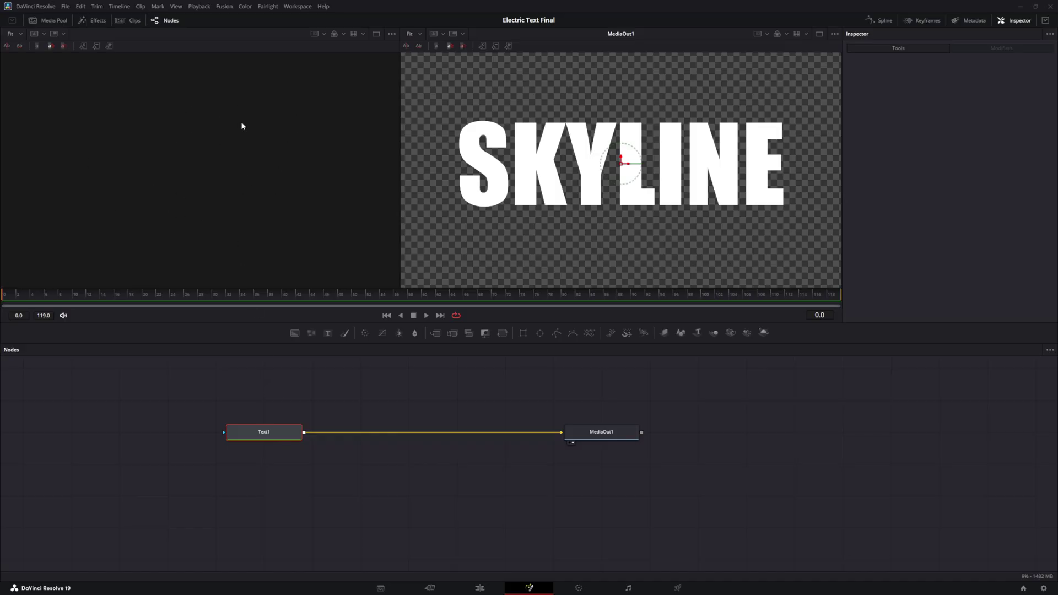
# Load the text node into the left viewer and toggle MediaOut's display in the right viewer off and on.
pyautogui.click(232, 444)
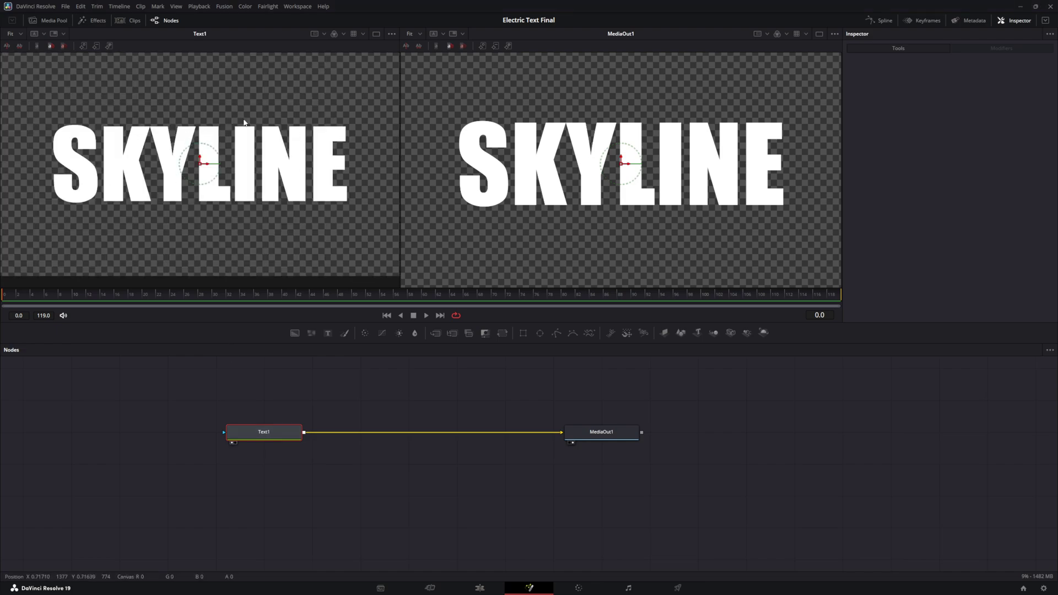
pyautogui.click(572, 444)
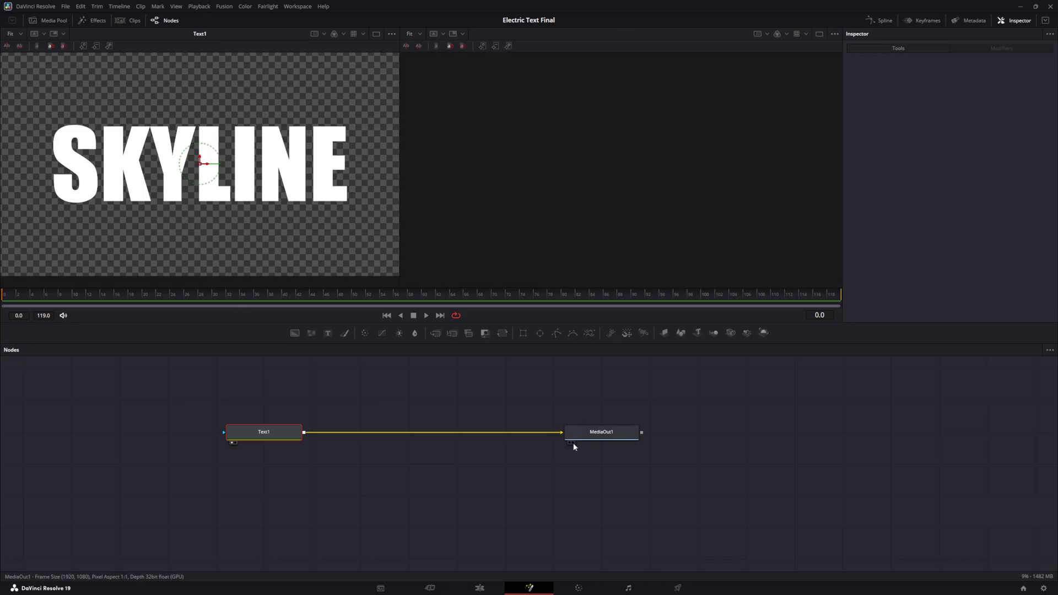
pyautogui.click(573, 444)
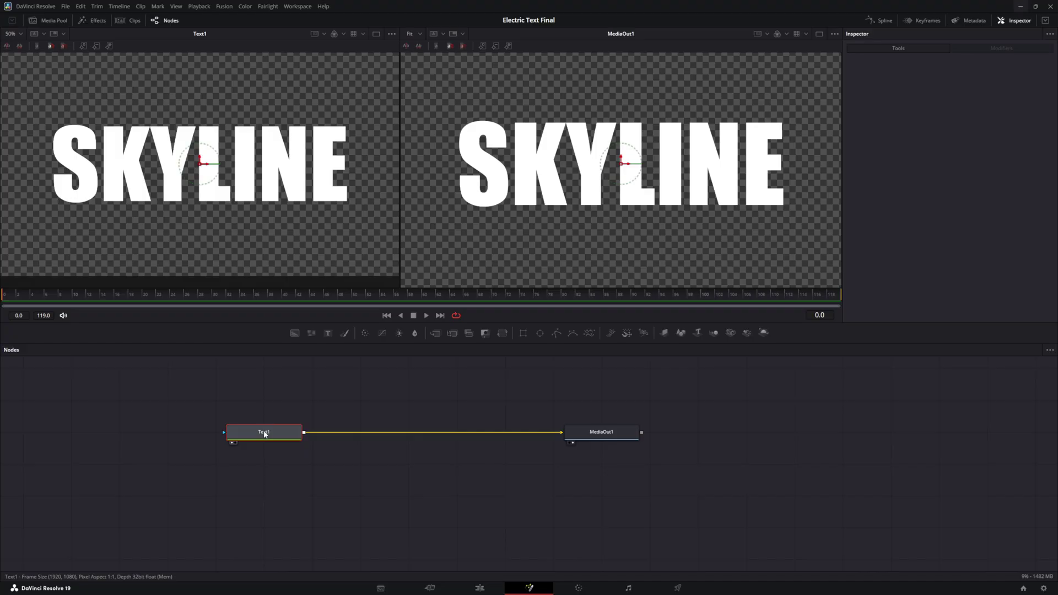
# Insert an Edge Detect node between the text node and MediaOut, and save the project.
pyautogui.hotkey('shift', 'space')
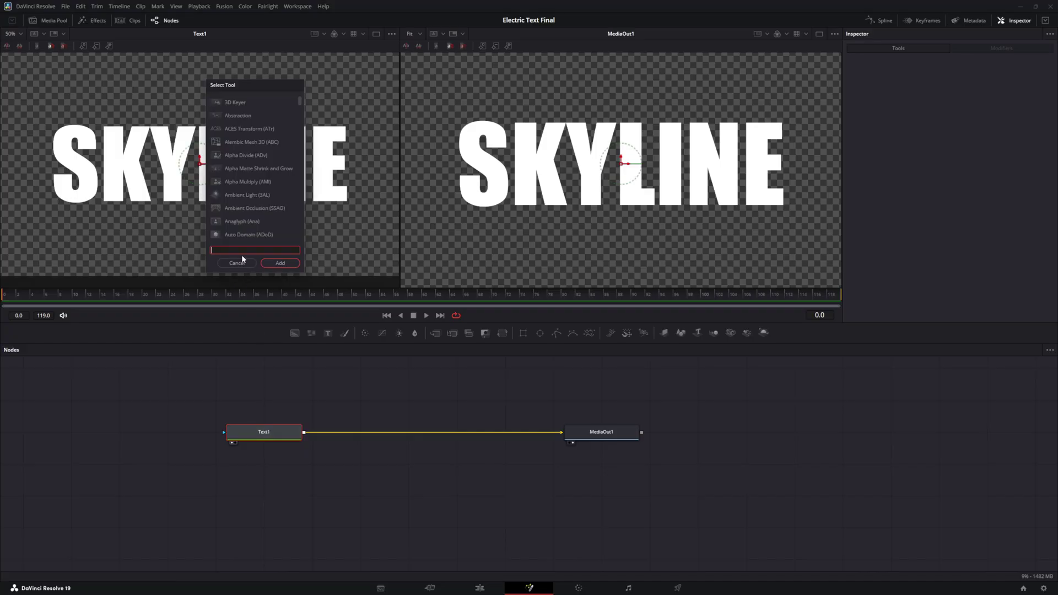
pyautogui.write('E')
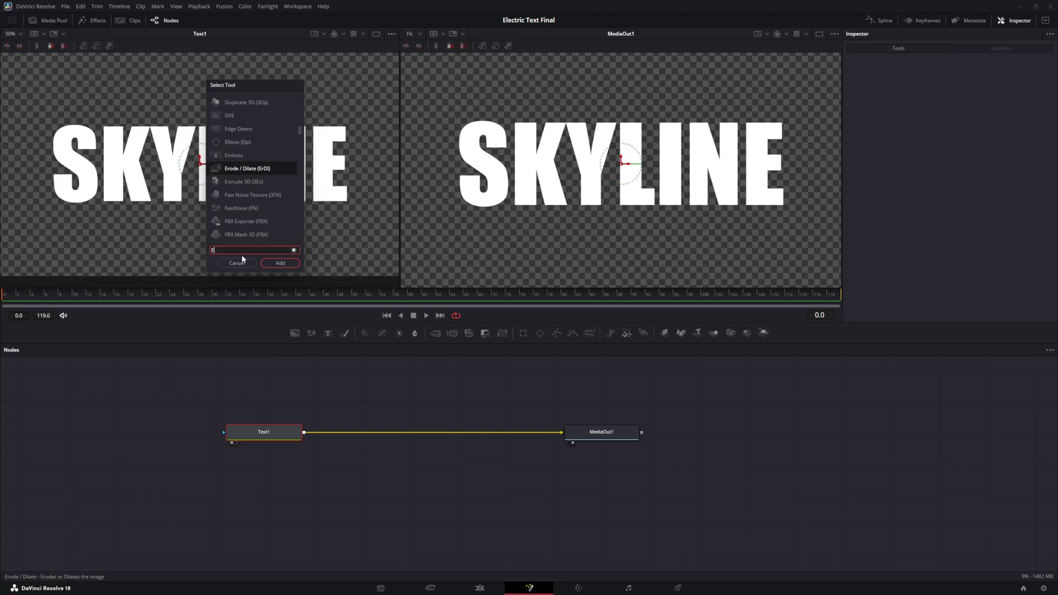
pyautogui.write('d')
pyautogui.click(246, 105)
pyautogui.click(279, 265)
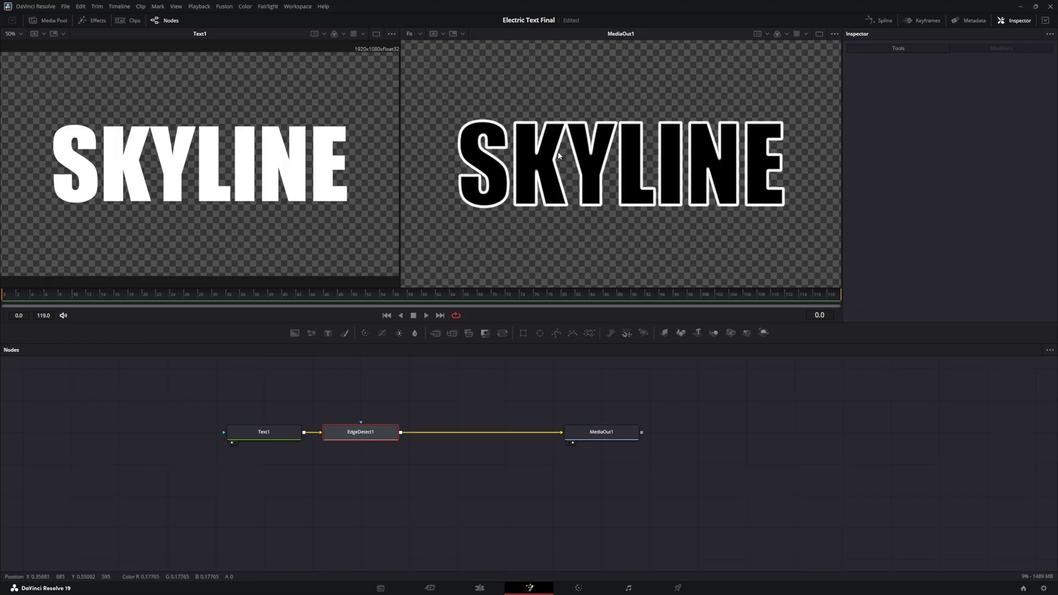
pyautogui.hotkey('ctrl', 's')
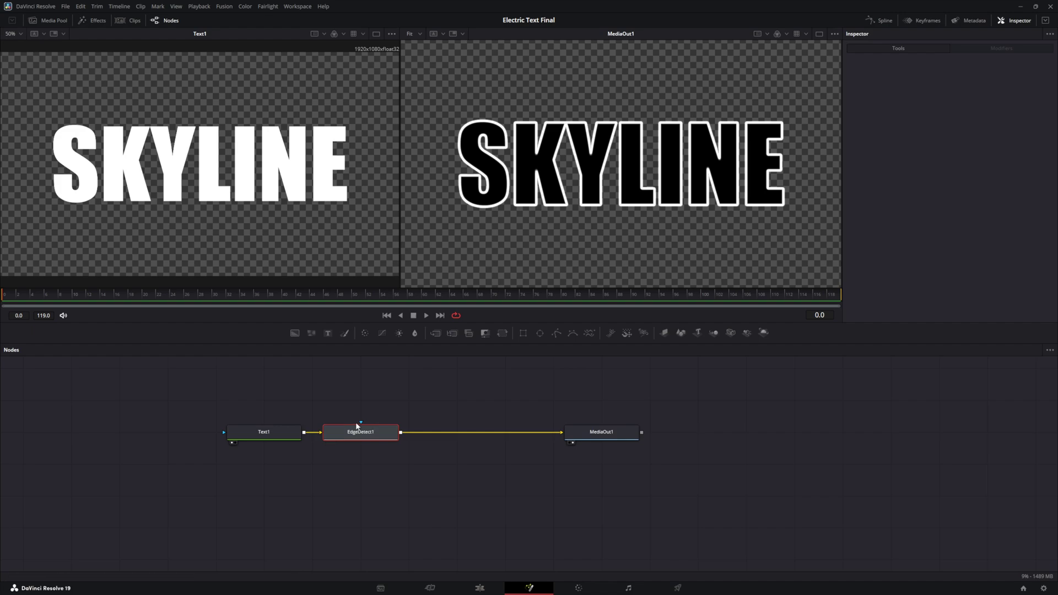
# Set the Edge Detect mode to Grayscale Edges and reduce the edge width to about 0.07.
pyautogui.click(891, 48)
pyautogui.click(950, 98)
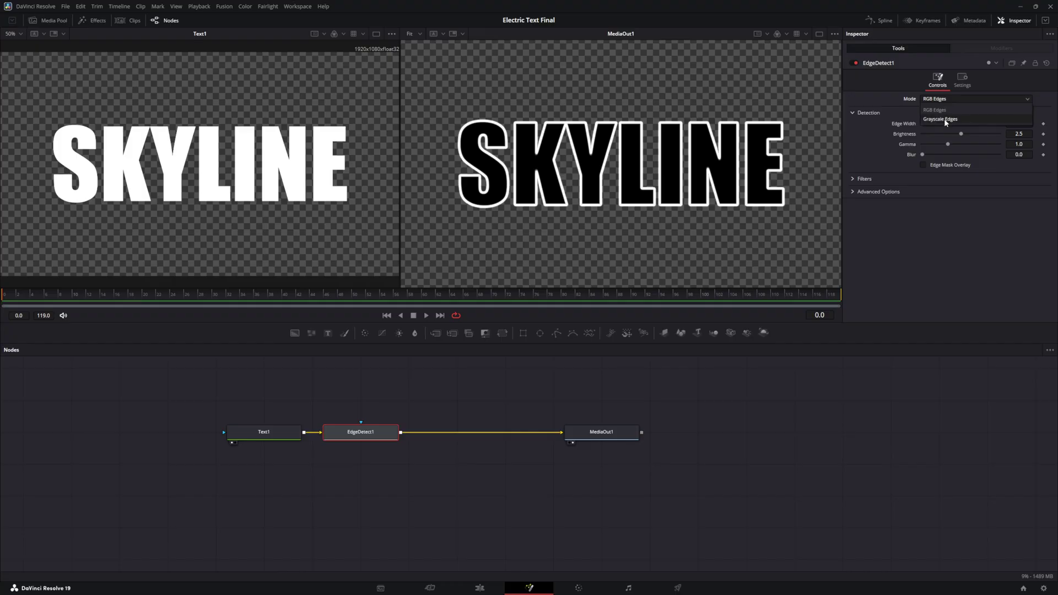
pyautogui.click(940, 119)
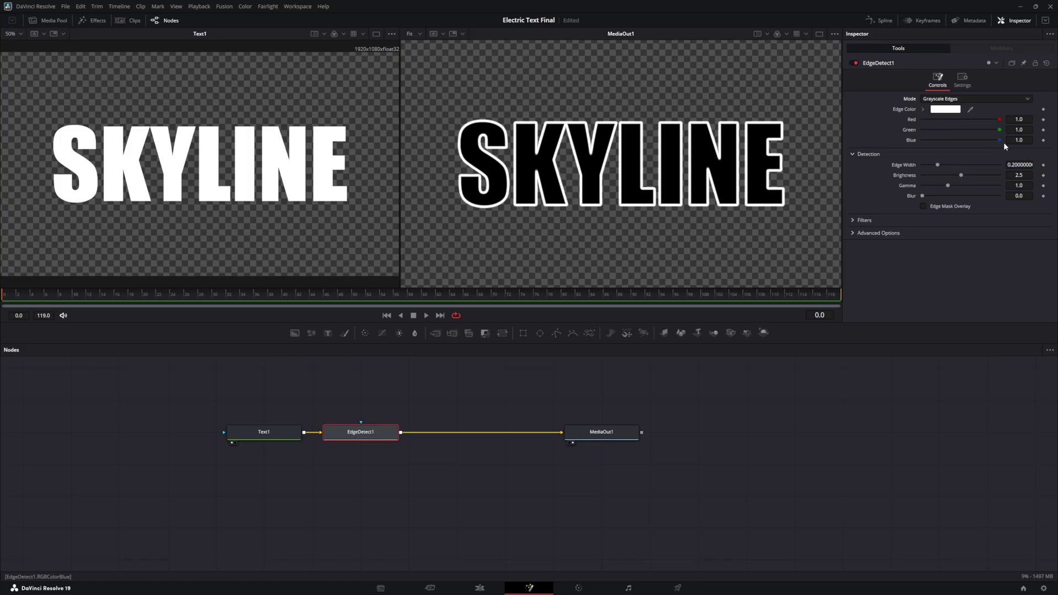
pyautogui.moveTo(937, 164); pyautogui.dragTo(928, 168)
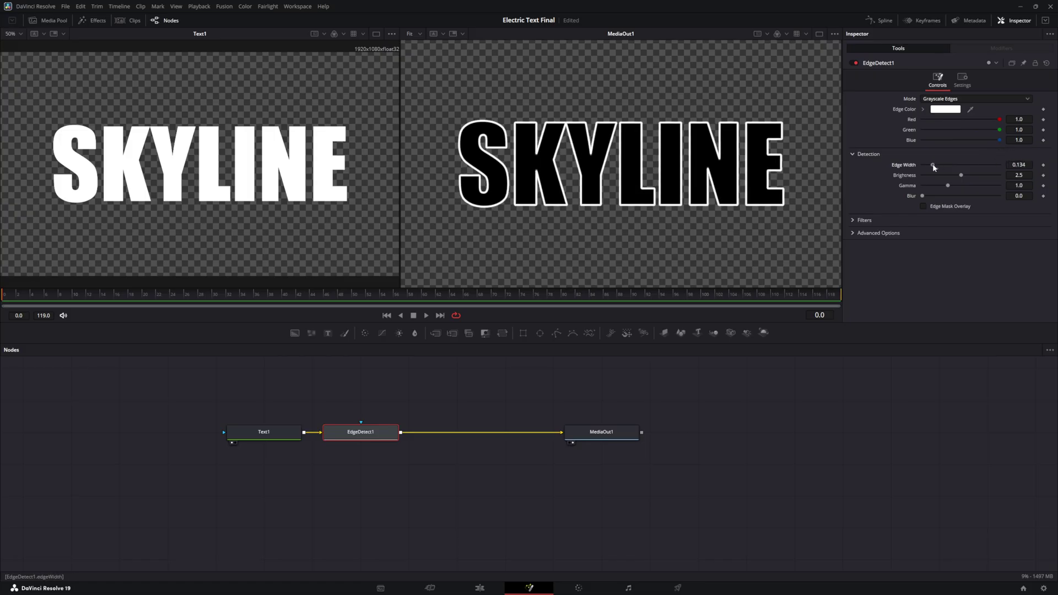
pyautogui.click(1029, 164)
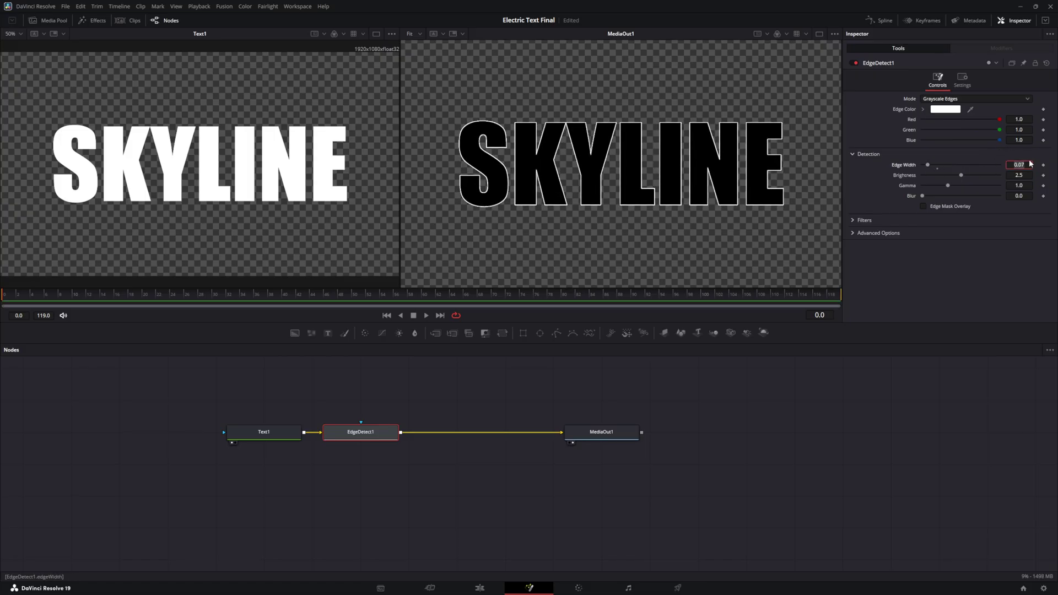
pyautogui.press('Return')
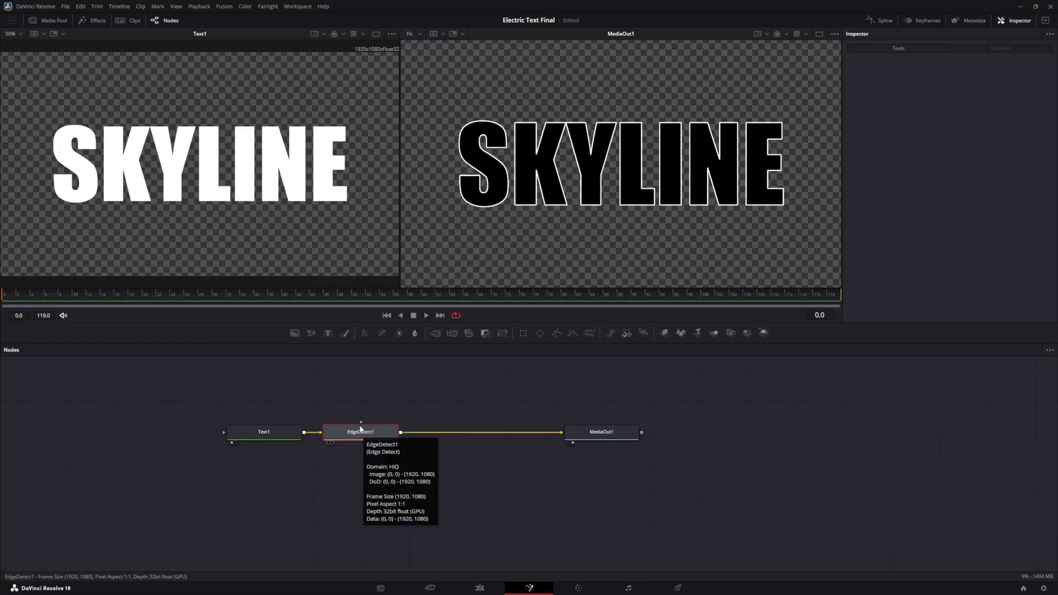
# Merge a Fast Noise node over the Edge Detect output and arrange it directly above the Merge node in the chain.
pyautogui.click(311, 334)
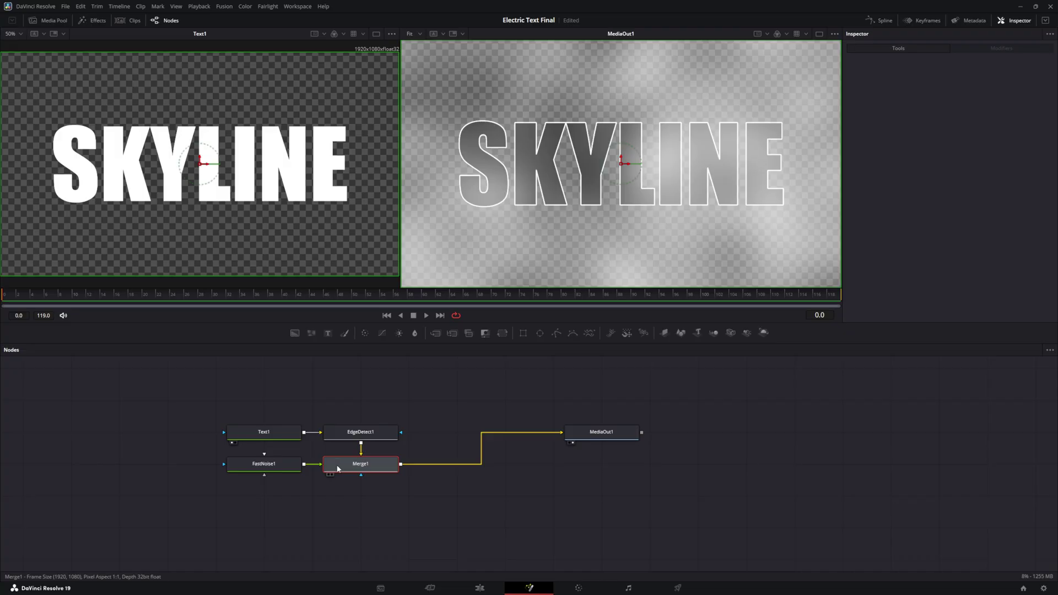
pyautogui.moveTo(338, 468); pyautogui.dragTo(338, 405)
pyautogui.click(267, 465)
pyautogui.moveTo(267, 466); pyautogui.dragTo(458, 434)
pyautogui.click(362, 403)
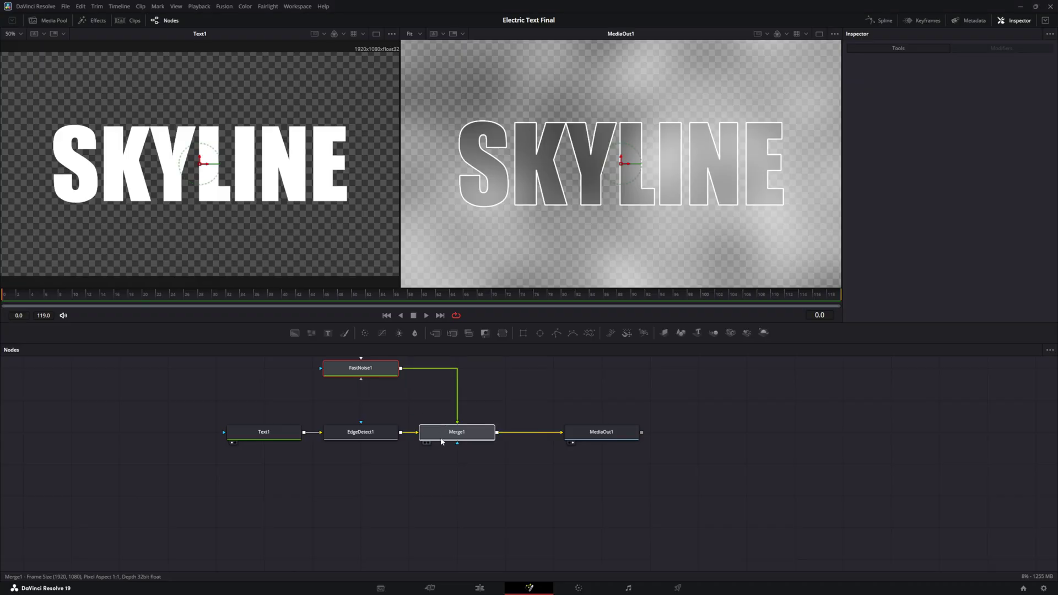
pyautogui.moveTo(351, 377); pyautogui.dragTo(447, 409)
# Set the Merge node's apply mode to Multiply.
pyautogui.click(453, 434)
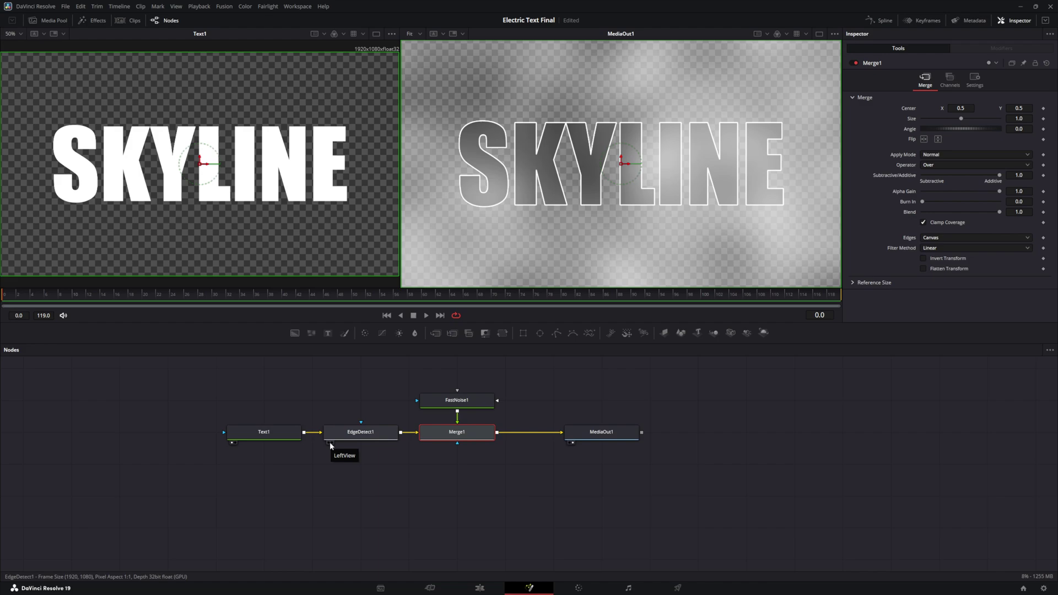
pyautogui.click(937, 155)
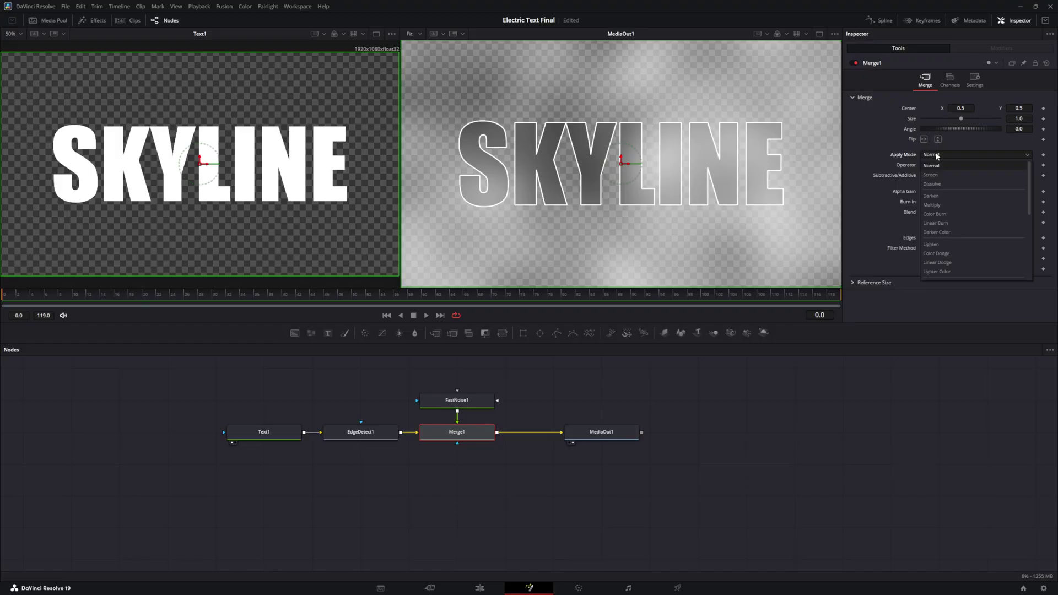
pyautogui.click(932, 204)
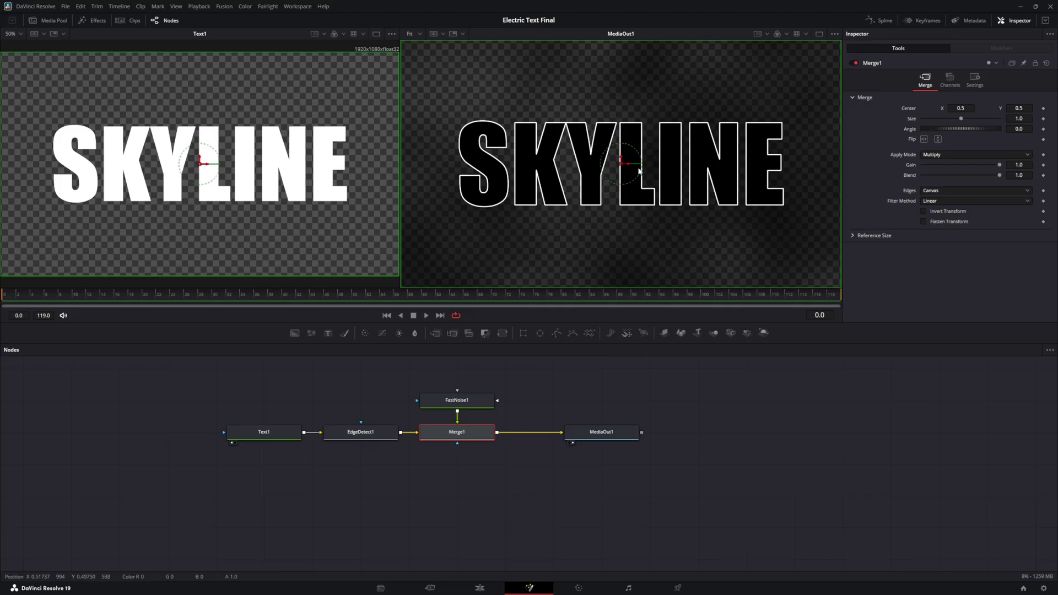
# Show the Fast Noise node in a viewer by itself and set its color type to Gradient.
pyautogui.click(450, 404)
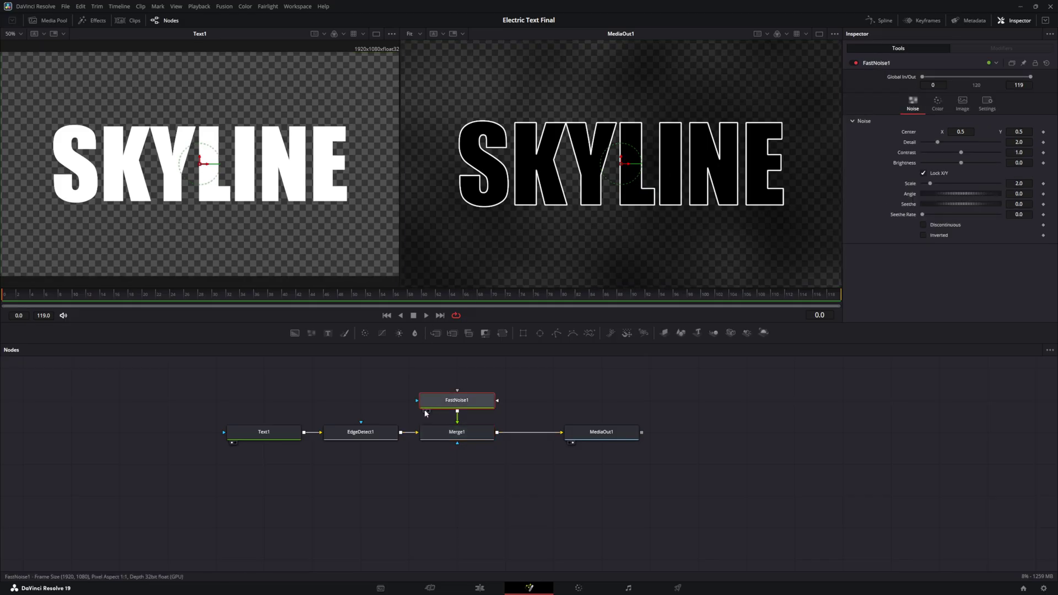
pyautogui.press('1')
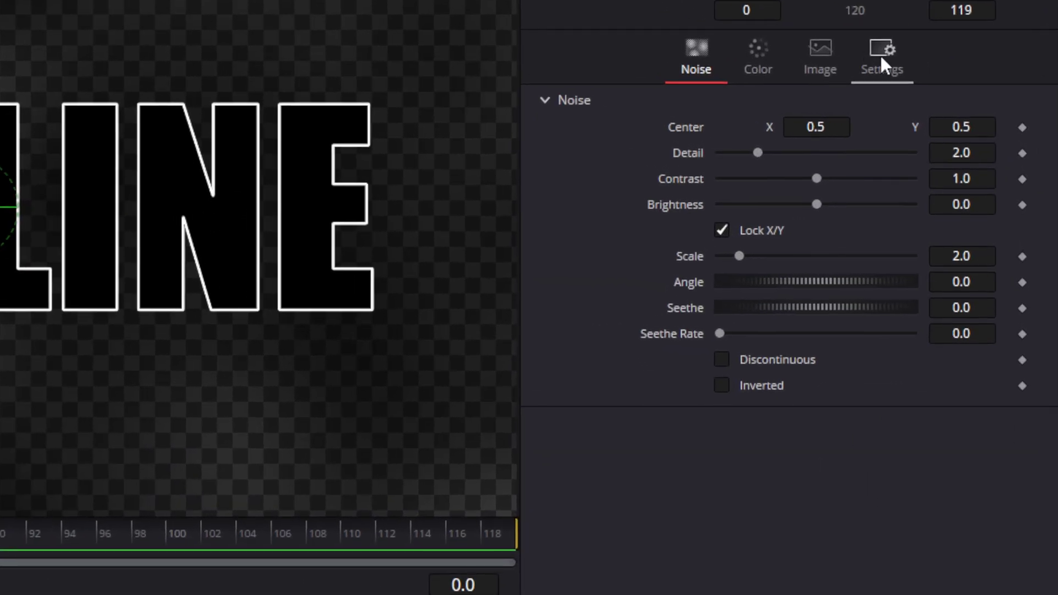
pyautogui.click(756, 61)
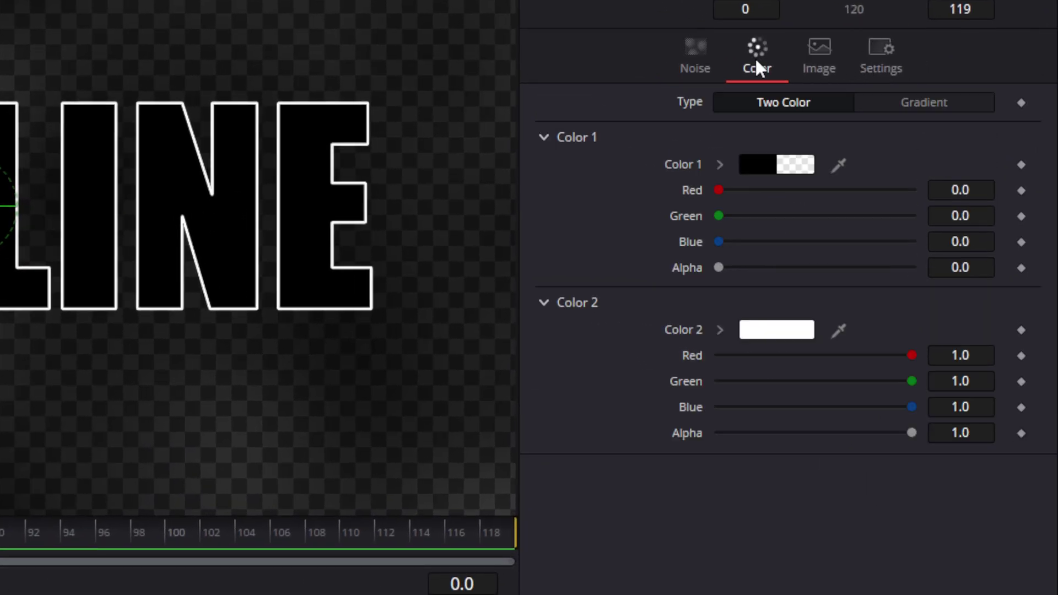
pyautogui.click(919, 104)
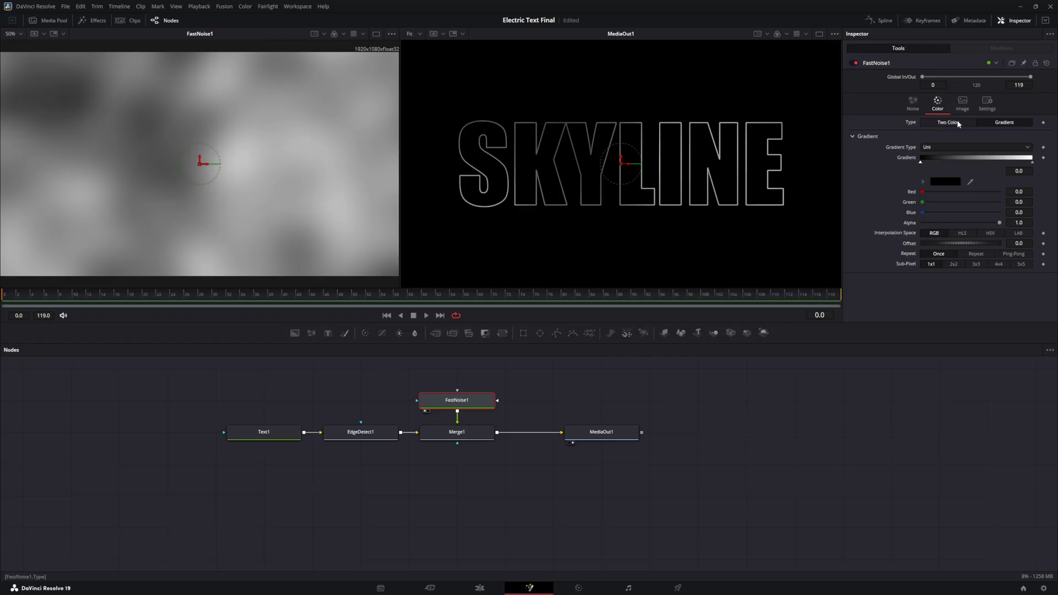
# Set the Fast Noise node's brightness to -1.0 and its contrast to 5.0, and save the project.
pyautogui.click(917, 105)
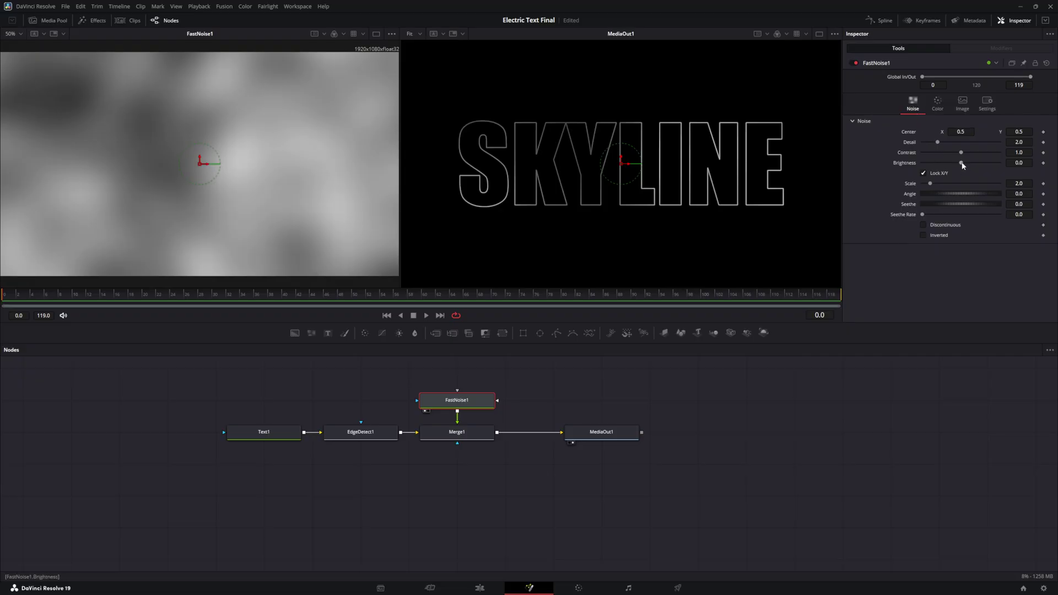
pyautogui.moveTo(963, 163); pyautogui.dragTo(923, 168)
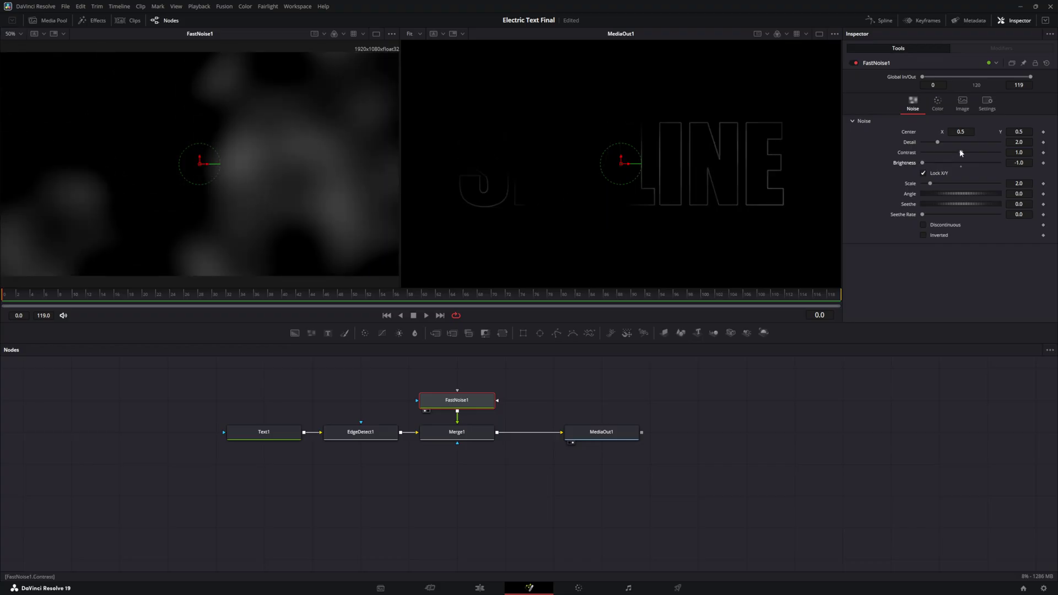
pyautogui.moveTo(960, 153); pyautogui.dragTo(1000, 152)
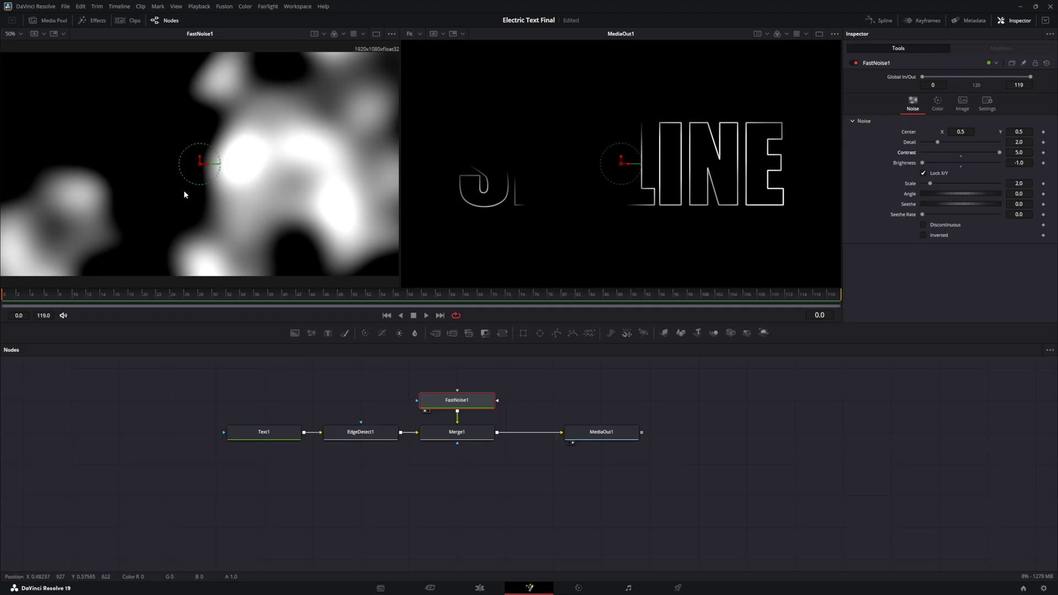
pyautogui.hotkey('ctrl', 's')
# Set the Fast Noise node's detail to 10.0 and its scale to 8.0.
pyautogui.moveTo(940, 144); pyautogui.dragTo(1009, 141)
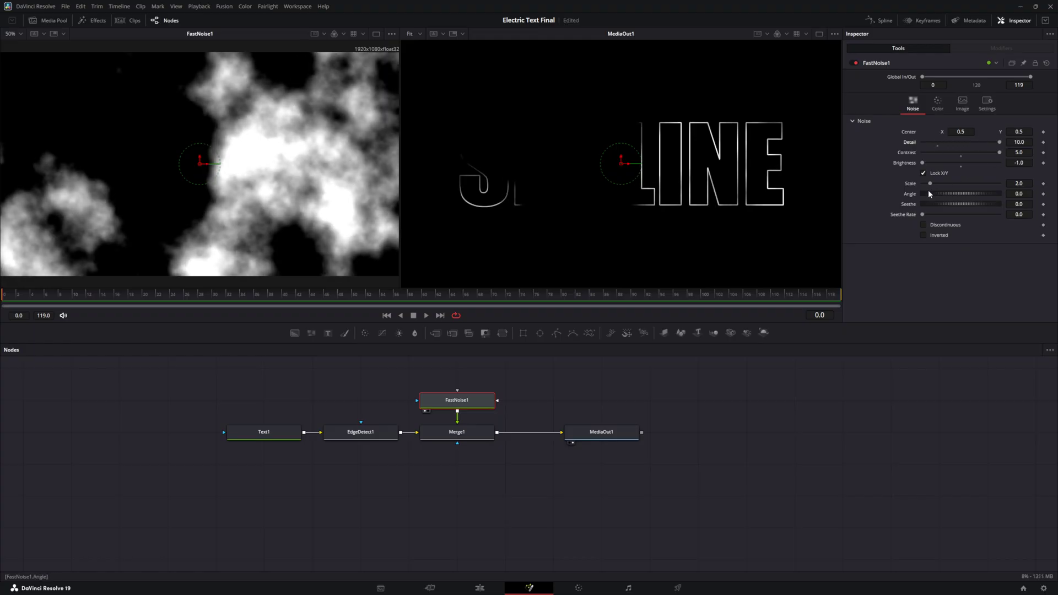
pyautogui.moveTo(930, 183); pyautogui.dragTo(954, 184)
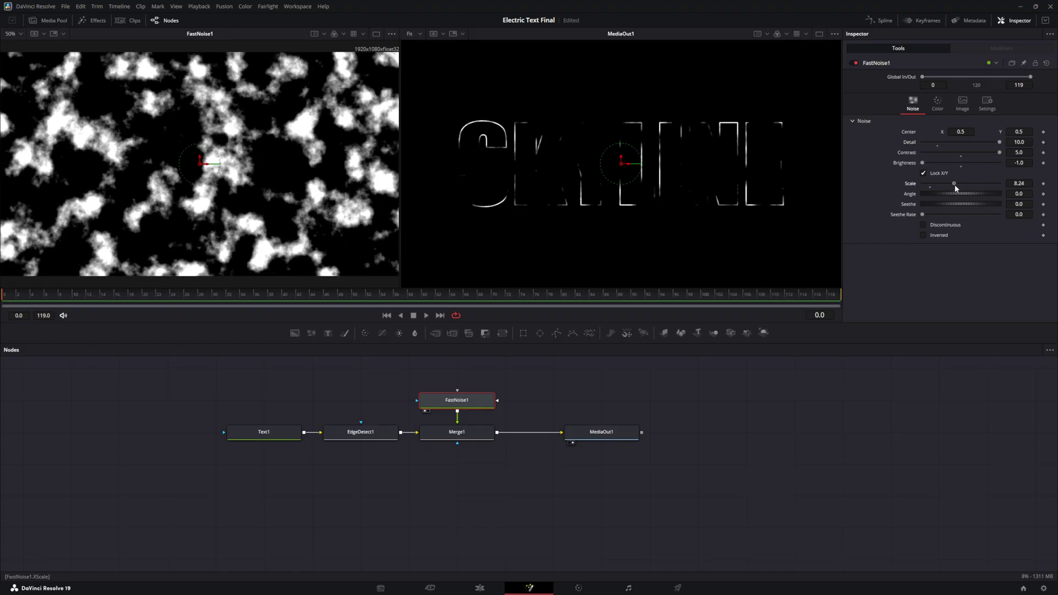
pyautogui.click(1024, 182)
pyautogui.write('8')
pyautogui.press('Return')
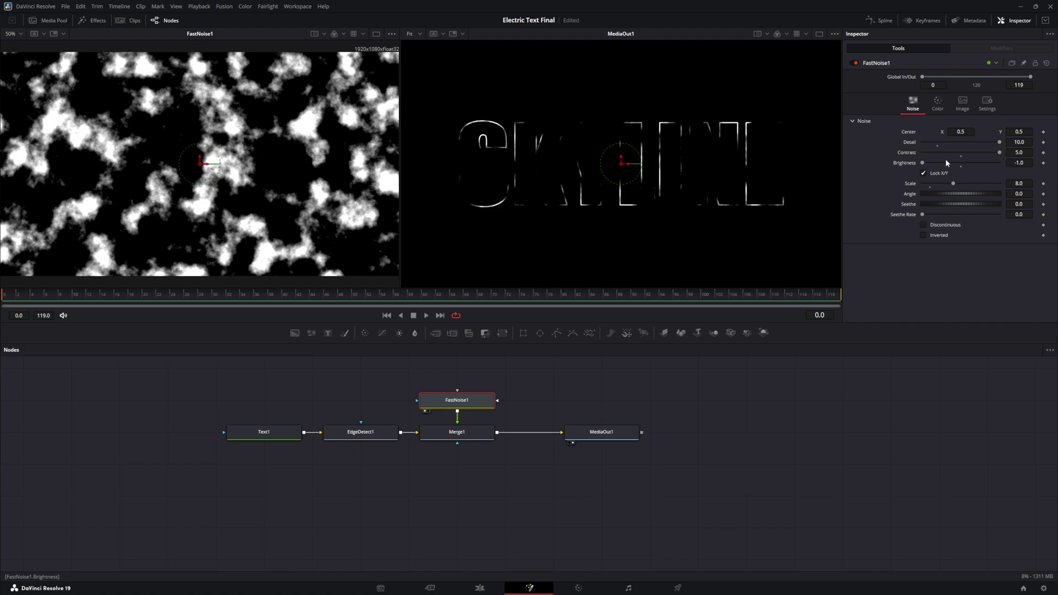
# Keyframe the Fast Noise brightness from -3.0 at frame 0 to 0.5 at frame 50, and raise its seethe rate to about 0.8.
pyautogui.click(1029, 162)
pyautogui.write('-3')
pyautogui.press('Tab')
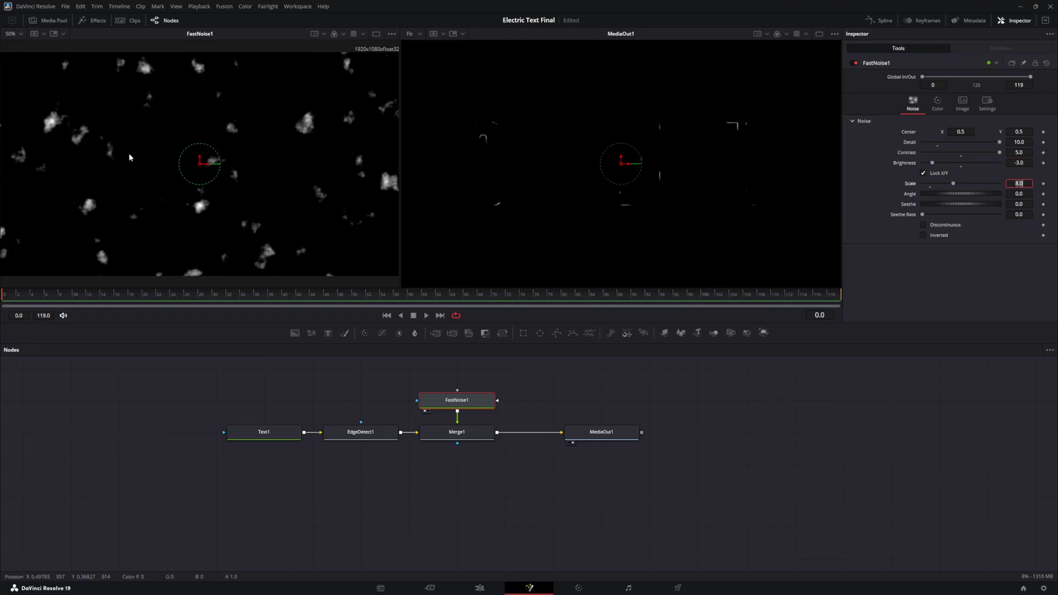
pyautogui.click(292, 212)
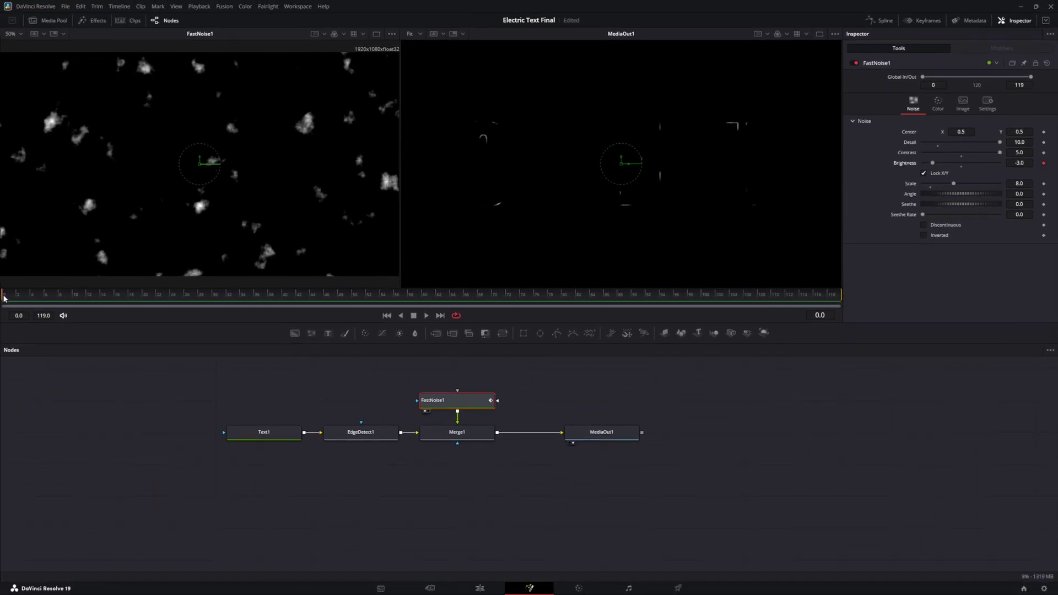
pyautogui.moveTo(4, 298); pyautogui.dragTo(133, 304)
pyautogui.moveTo(933, 164); pyautogui.dragTo(967, 162)
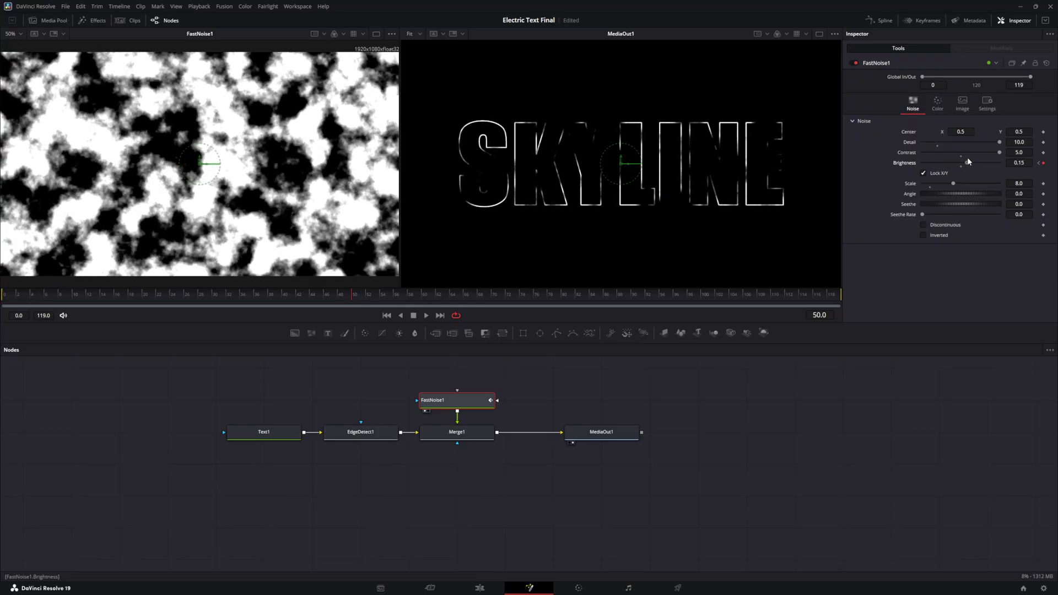
pyautogui.moveTo(177, 295); pyautogui.dragTo(372, 298)
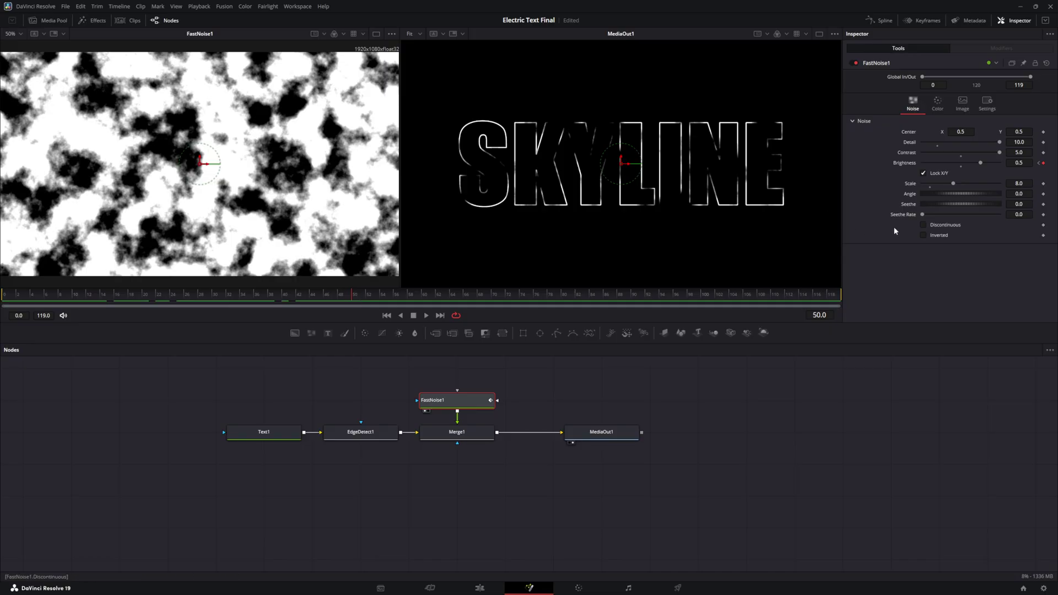
pyautogui.moveTo(923, 214); pyautogui.dragTo(984, 214)
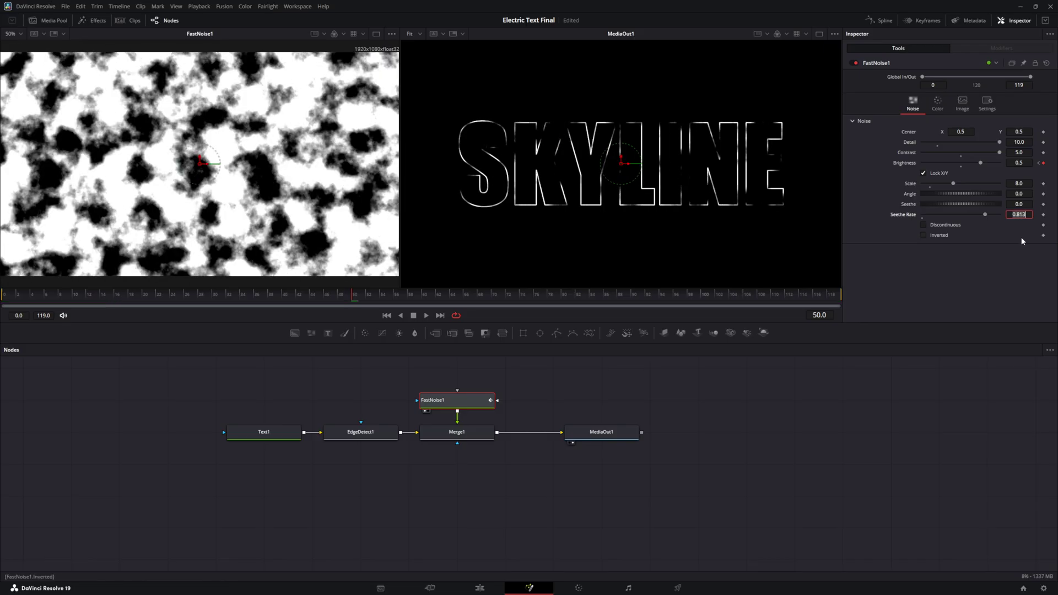
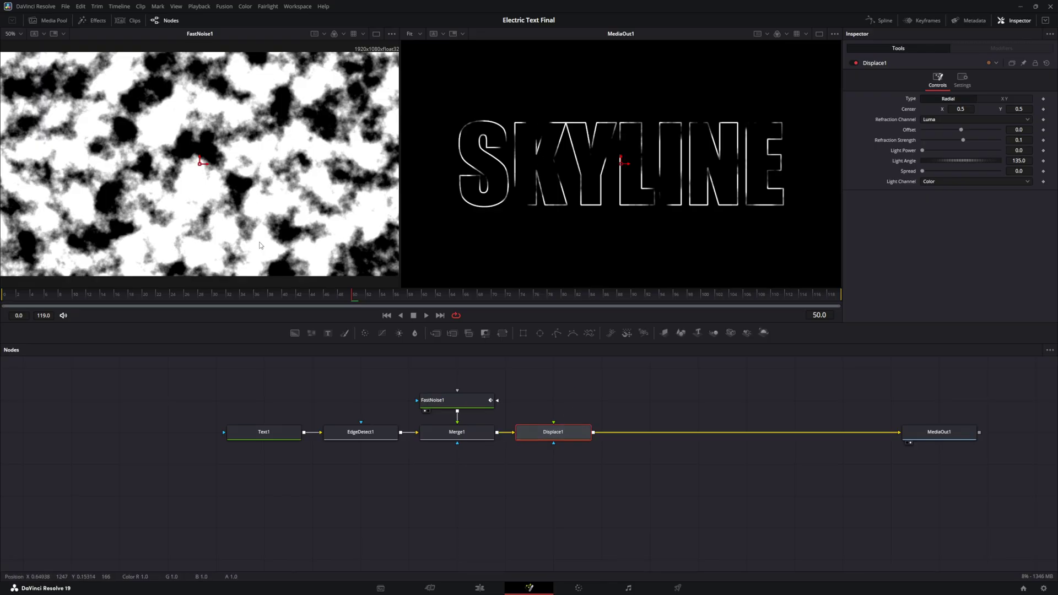
# Connect a second Fast Noise node to the Displace node after the Merge, and display the noise and the displaced result in the viewers.
pyautogui.click(524, 442)
pyautogui.moveTo(310, 334); pyautogui.dragTo(562, 408)
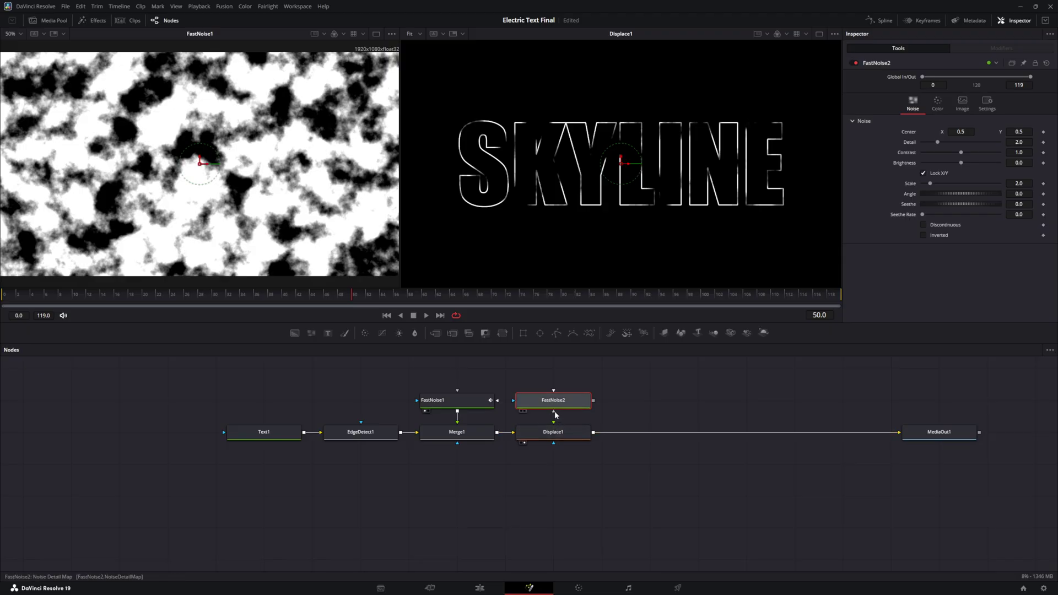
pyautogui.press('1')
# Set the Displace type to XY and try X offset 0.081, X refraction -0.061, Y offset -0.383 and Y refraction 0.077.
pyautogui.click(559, 434)
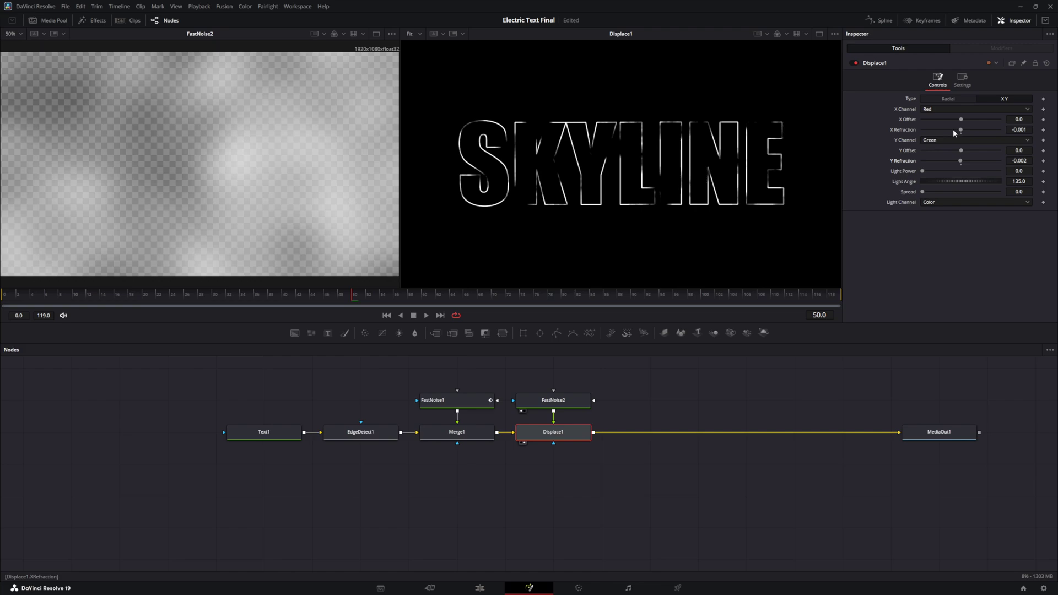
pyautogui.moveTo(960, 130); pyautogui.dragTo(934, 132)
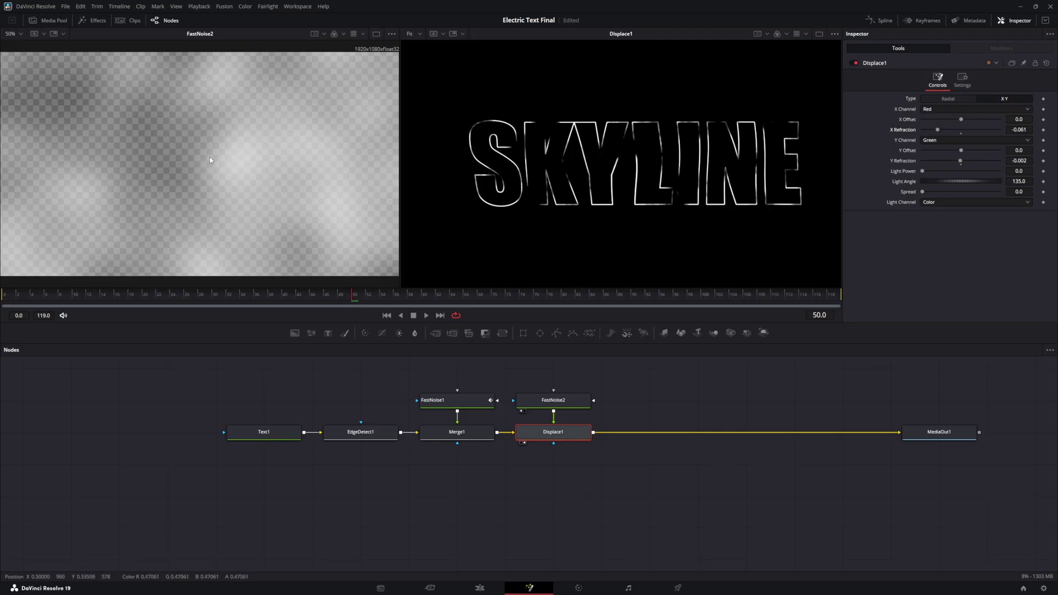
pyautogui.moveTo(961, 119)
pyautogui.mouseDown()
pyautogui.moveTo(933, 121)
pyautogui.moveTo(996, 123)
pyautogui.moveTo(940, 121)
pyautogui.moveTo(967, 120)
pyautogui.mouseUp()
pyautogui.moveTo(961, 161); pyautogui.dragTo(990, 165)
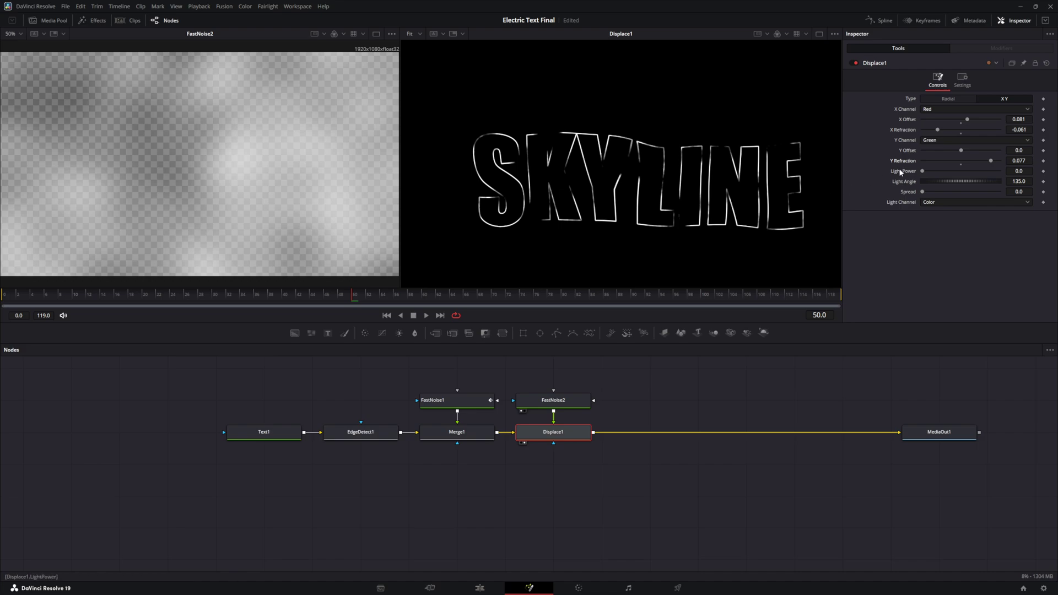
pyautogui.moveTo(961, 150); pyautogui.dragTo(929, 151)
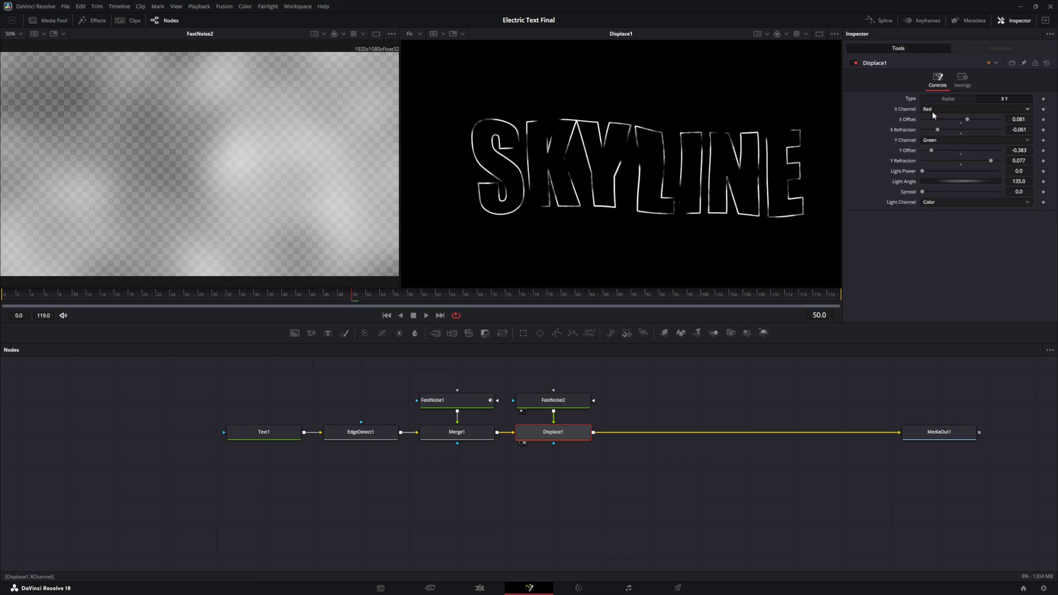
# Set the Displace node's X and Y offsets to -0.5 and both its X and Y refraction to 0.05.
pyautogui.moveTo(937, 132); pyautogui.dragTo(960, 134)
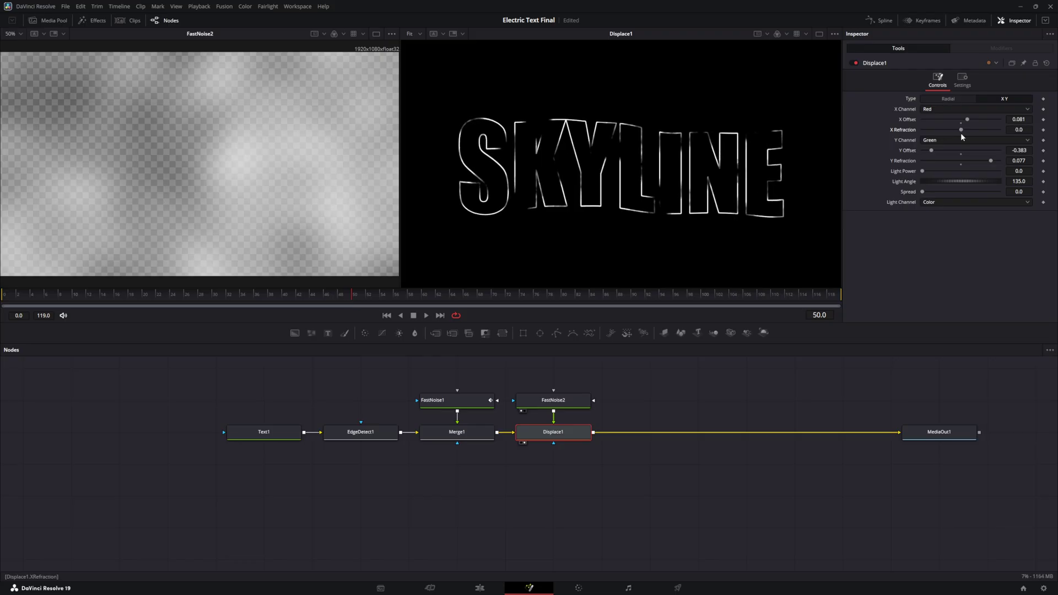
pyautogui.moveTo(969, 120); pyautogui.dragTo(917, 122)
pyautogui.moveTo(934, 149); pyautogui.dragTo(1010, 133)
pyautogui.scroll(-10, 989, 133)
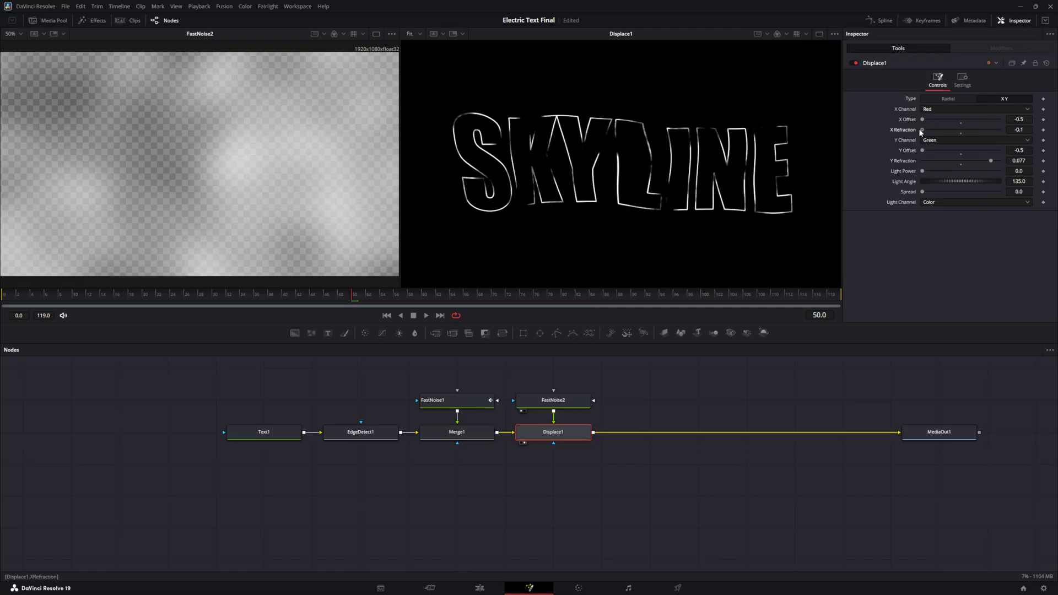
pyautogui.moveTo(990, 160)
pyautogui.mouseDown()
pyautogui.moveTo(942, 160)
pyautogui.moveTo(976, 158)
pyautogui.mouseUp()
# Set the seethe rate of the second Fast Noise node, which drives the Displace, to 0.6.
pyautogui.click(584, 409)
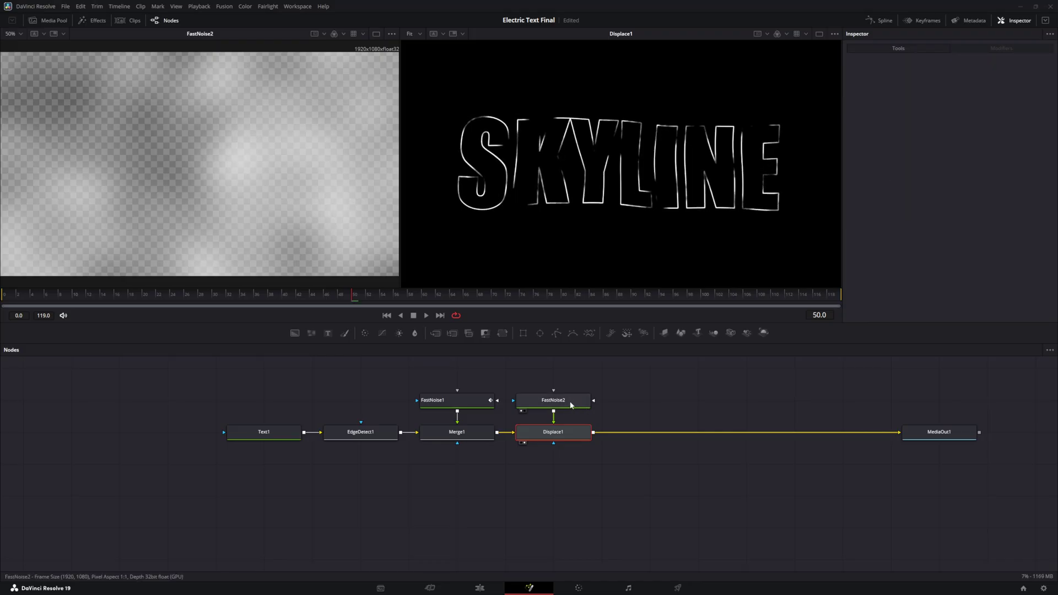
pyautogui.click(548, 404)
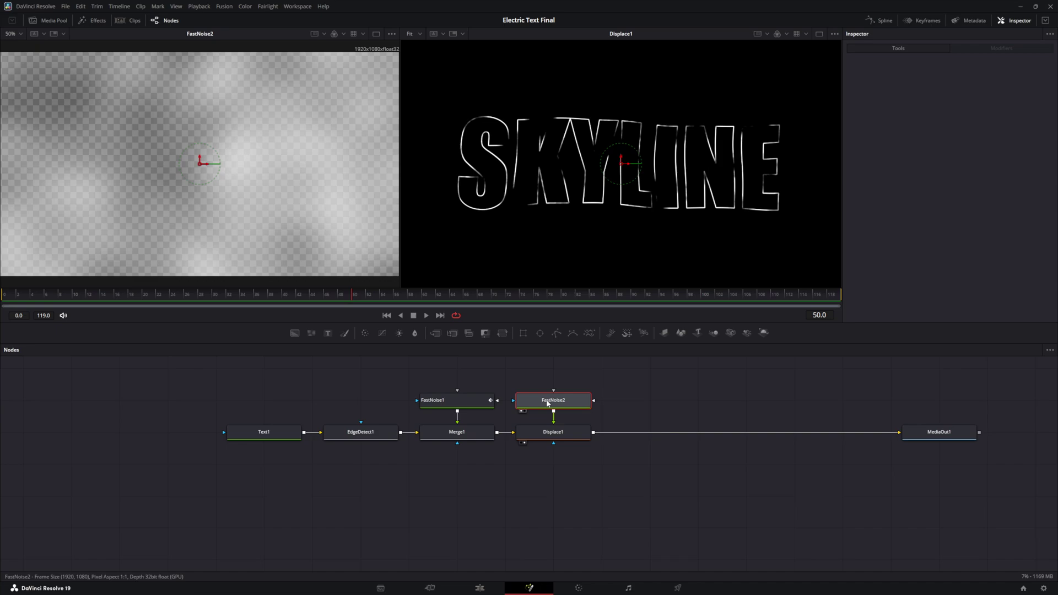
pyautogui.click(899, 47)
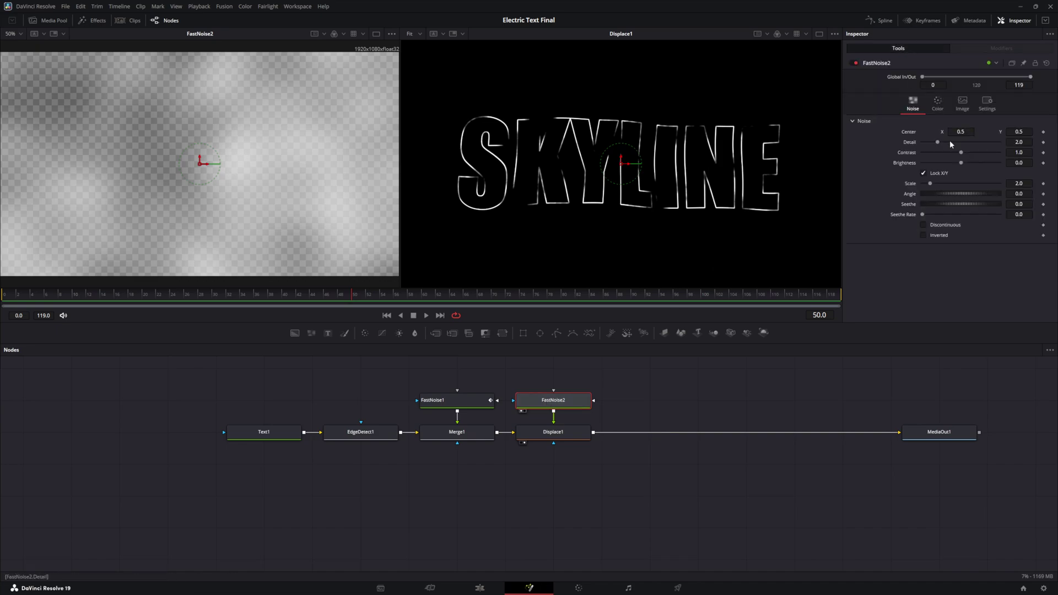
pyautogui.moveTo(931, 184); pyautogui.dragTo(969, 218)
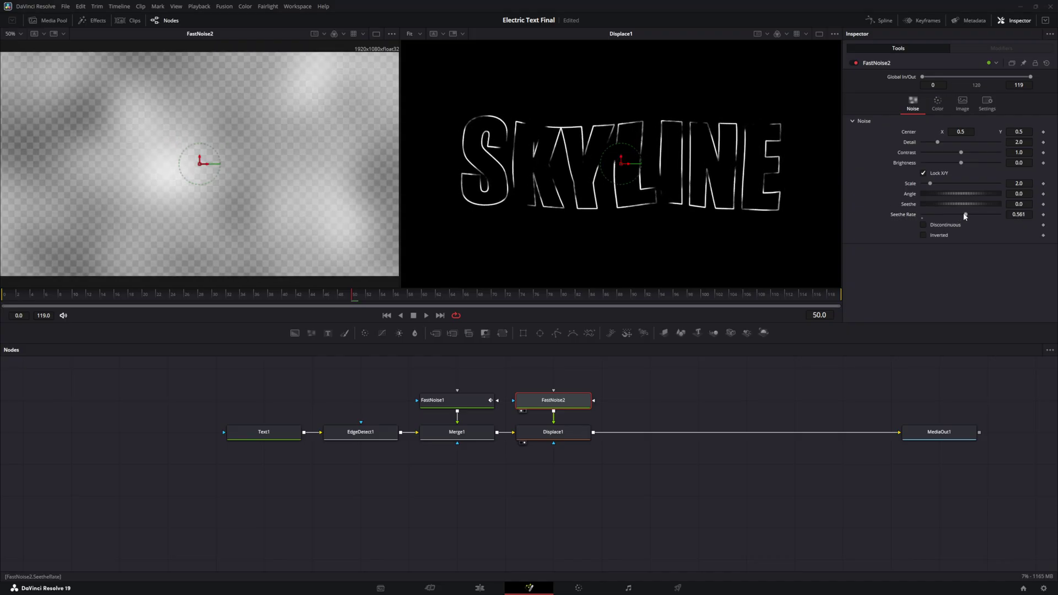
pyautogui.click(1014, 211)
pyautogui.write('0.6')
pyautogui.press('Return')
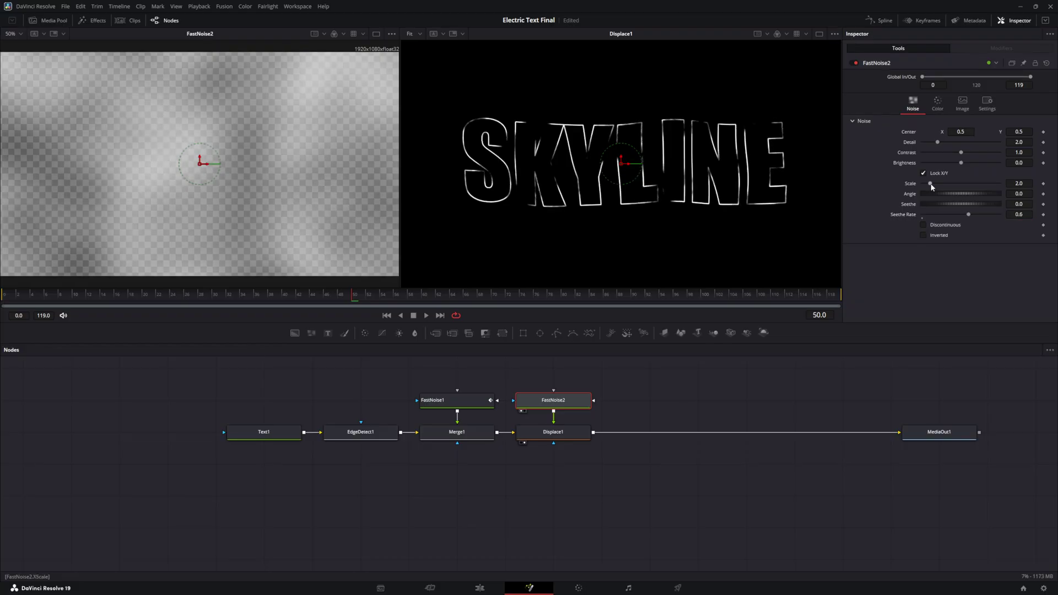
# Set the second Fast Noise node's scale to 6.0 and its contrast to 1.5.
pyautogui.moveTo(930, 185); pyautogui.dragTo(972, 187)
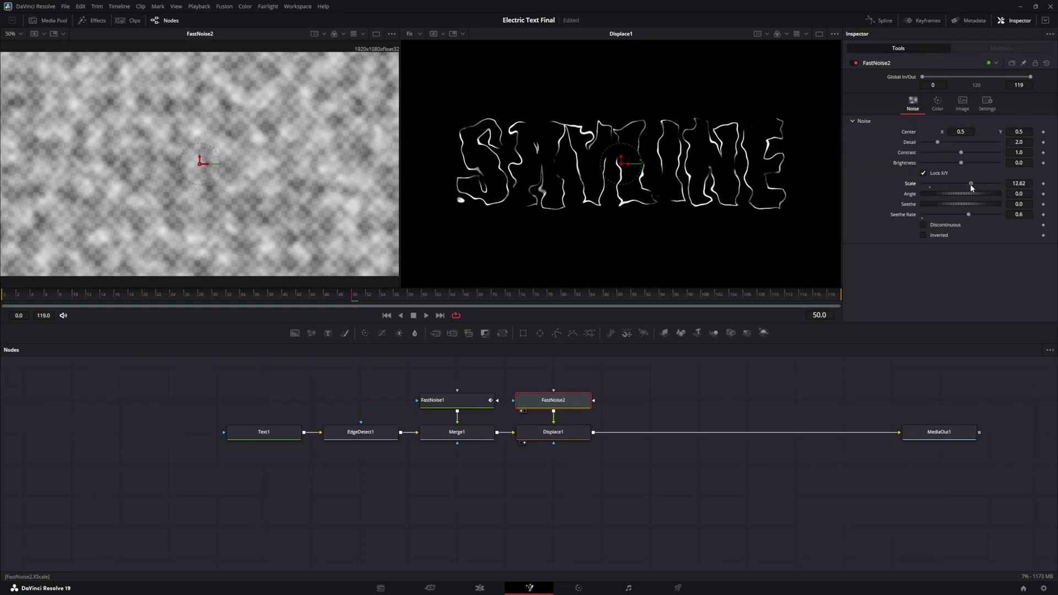
pyautogui.click(1022, 184)
pyautogui.write('6')
pyautogui.press('Return')
pyautogui.moveTo(961, 154)
pyautogui.mouseDown()
pyautogui.moveTo(988, 151)
pyautogui.moveTo(937, 155)
pyautogui.moveTo(998, 154)
pyautogui.moveTo(947, 148)
pyautogui.moveTo(982, 153)
pyautogui.mouseUp()
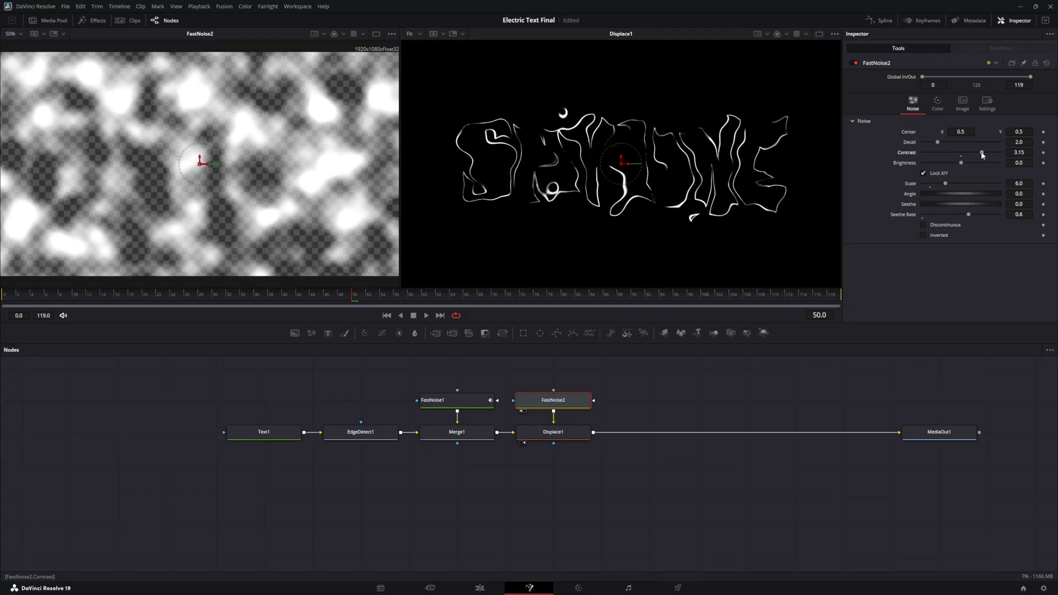
pyautogui.click(1026, 152)
pyautogui.write('1.5')
pyautogui.press('Return')
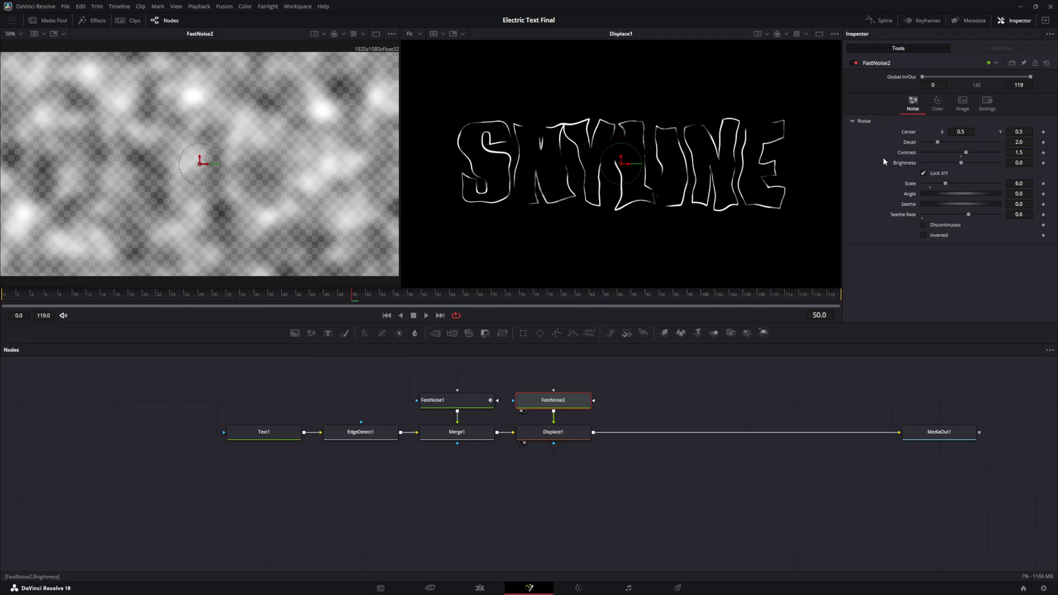
# Duplicate the Displace node after the original and feed it with a third Fast Noise node, showing both new nodes in the viewers.
pyautogui.click(563, 433)
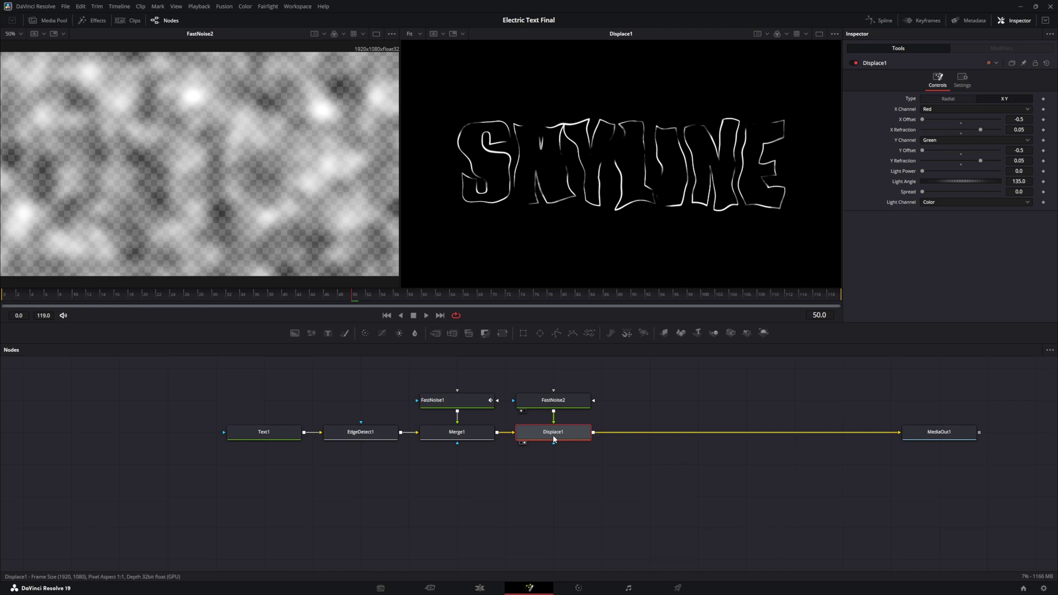
pyautogui.hotkey('ctrl', 'v')
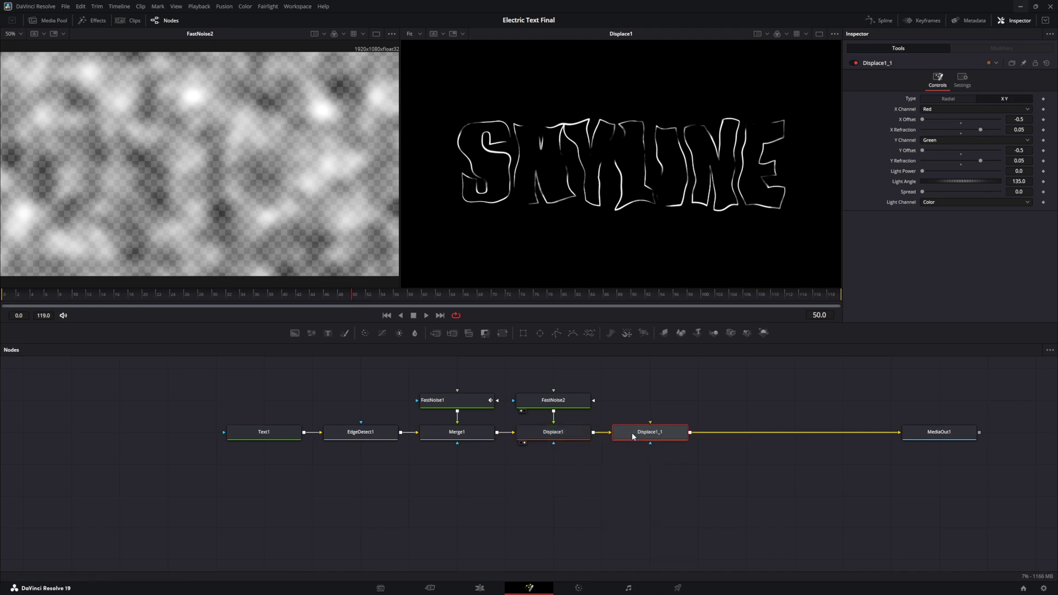
pyautogui.moveTo(312, 334); pyautogui.dragTo(652, 400)
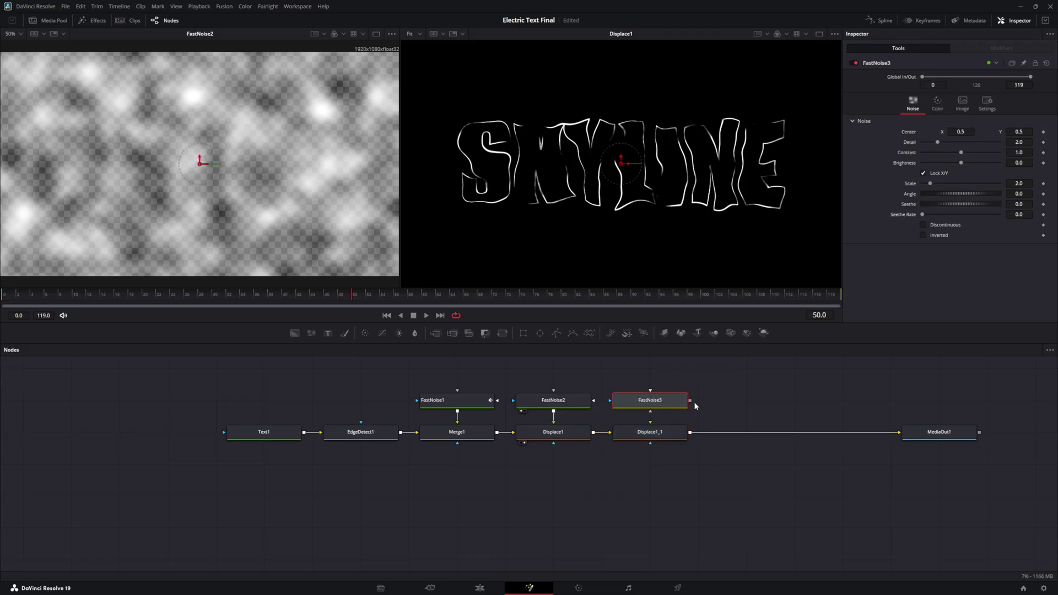
pyautogui.moveTo(692, 403); pyautogui.dragTo(665, 429)
pyautogui.press('1')
pyautogui.press('2')
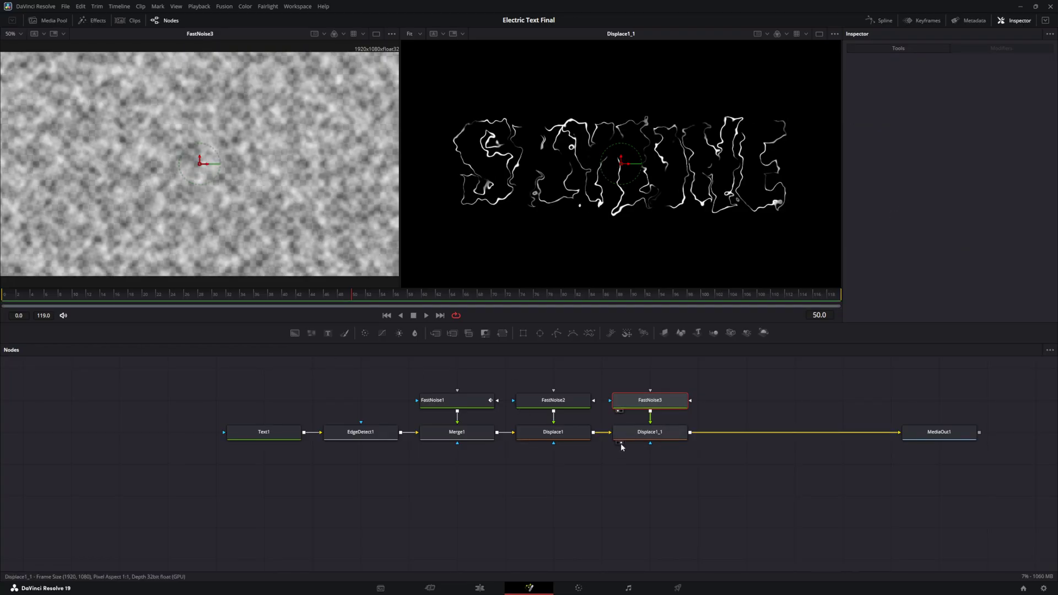
# Set the third Fast Noise node's scale to 20.0 and its detail to 10.0.
pyautogui.click(645, 401)
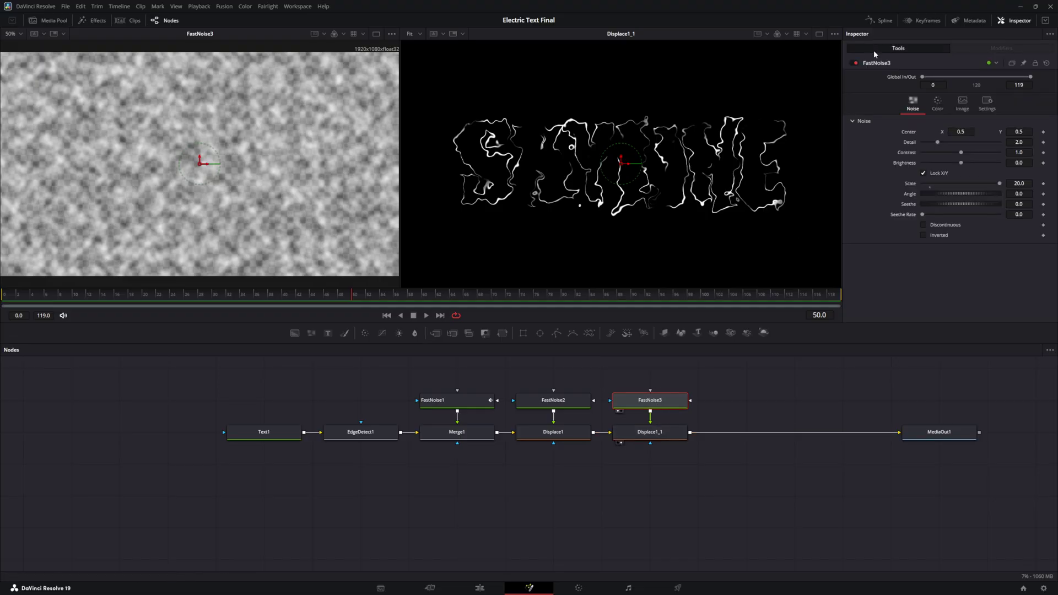
pyautogui.moveTo(1000, 185)
pyautogui.mouseDown()
pyautogui.moveTo(937, 187)
pyautogui.moveTo(1001, 184)
pyautogui.mouseUp()
pyautogui.moveTo(938, 144); pyautogui.dragTo(1008, 145)
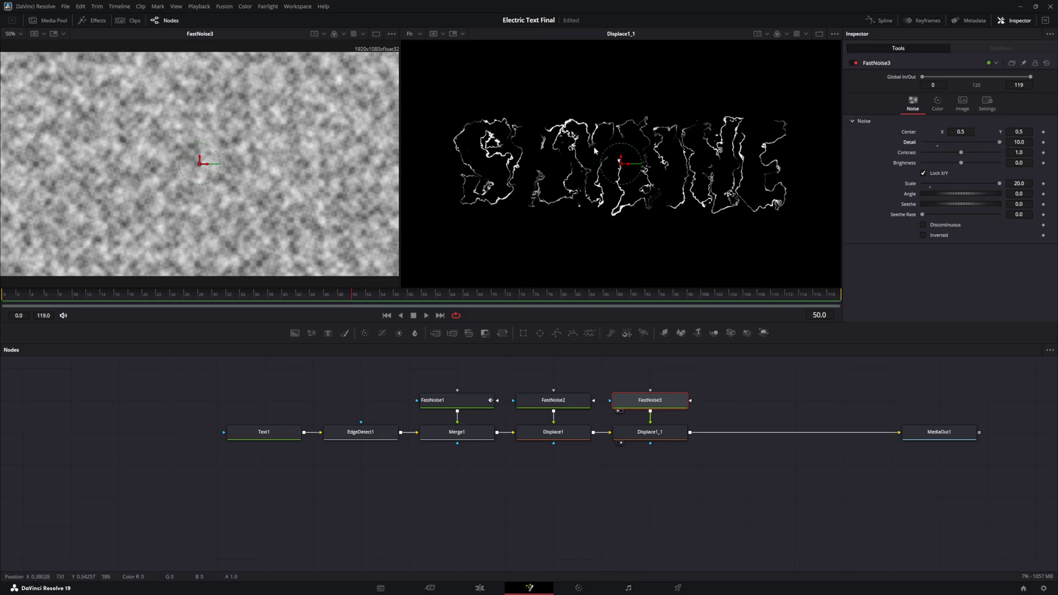
# Set the third Fast Noise node's contrast to 0.8 and its seethe rate to 1.0.
pyautogui.moveTo(961, 152)
pyautogui.mouseDown()
pyautogui.moveTo(931, 157)
pyautogui.moveTo(991, 154)
pyautogui.moveTo(953, 154)
pyautogui.moveTo(987, 154)
pyautogui.moveTo(959, 152)
pyautogui.moveTo(971, 155)
pyautogui.mouseUp()
pyautogui.click(1022, 152)
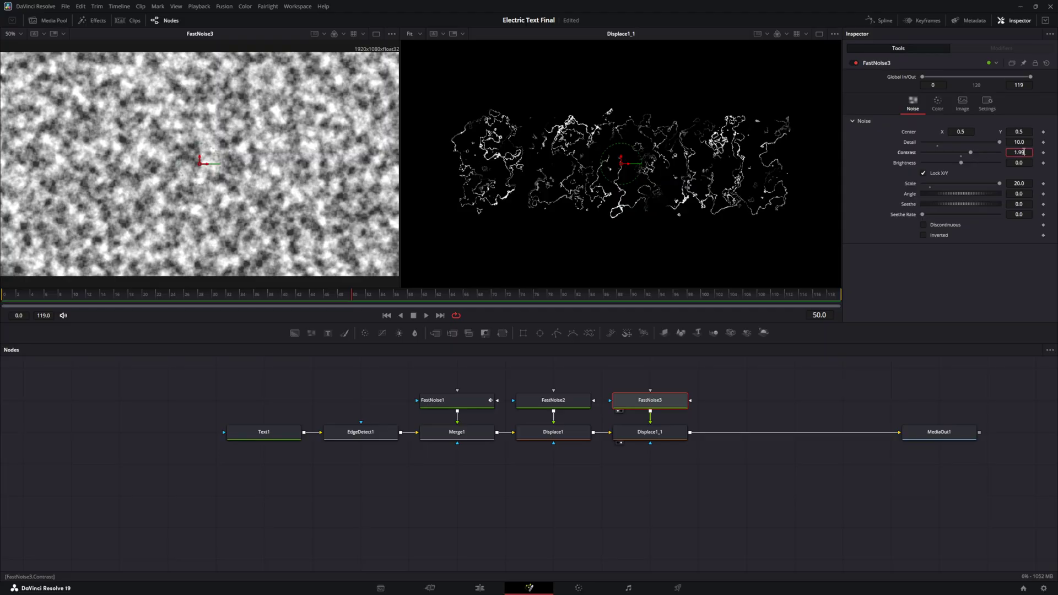
pyautogui.press('BackSpace')
pyautogui.press('Return')
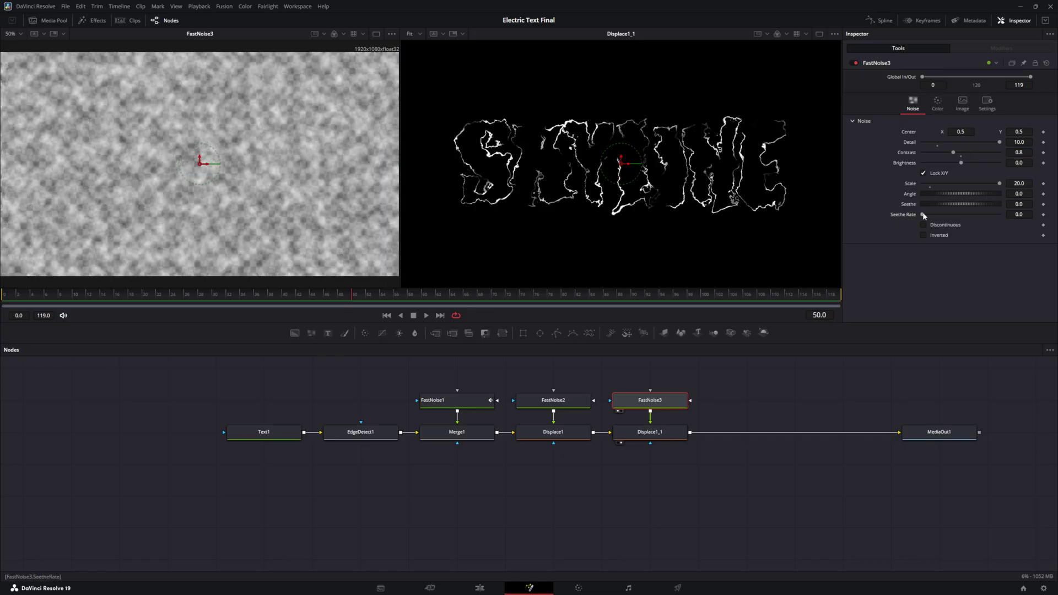
pyautogui.moveTo(925, 216); pyautogui.dragTo(1005, 205)
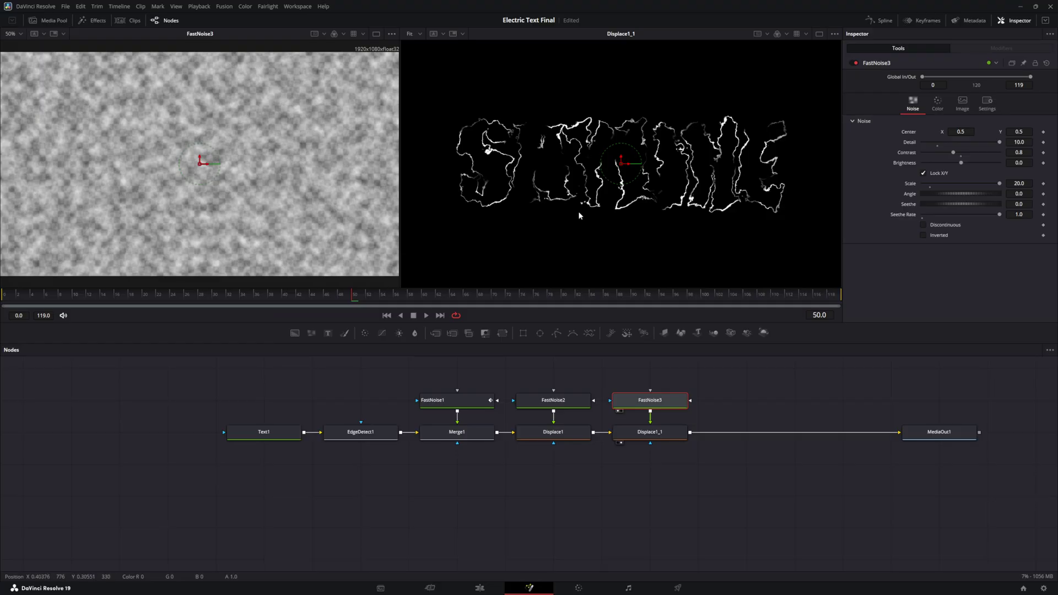
# Add a Luma Keyer node after the second Displace node.
pyautogui.click(655, 433)
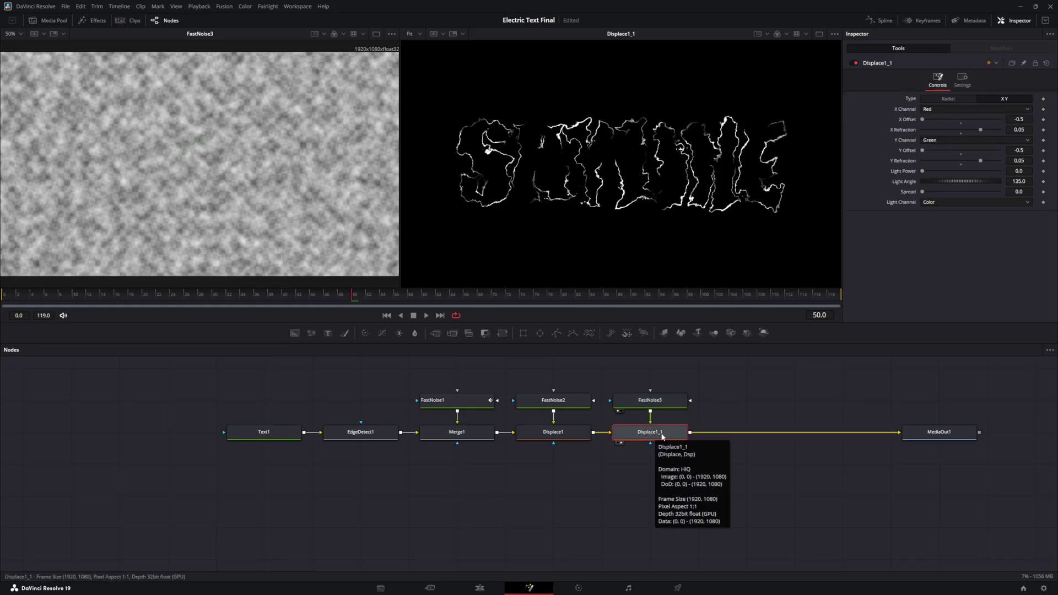
pyautogui.hotkey('shift', 'space')
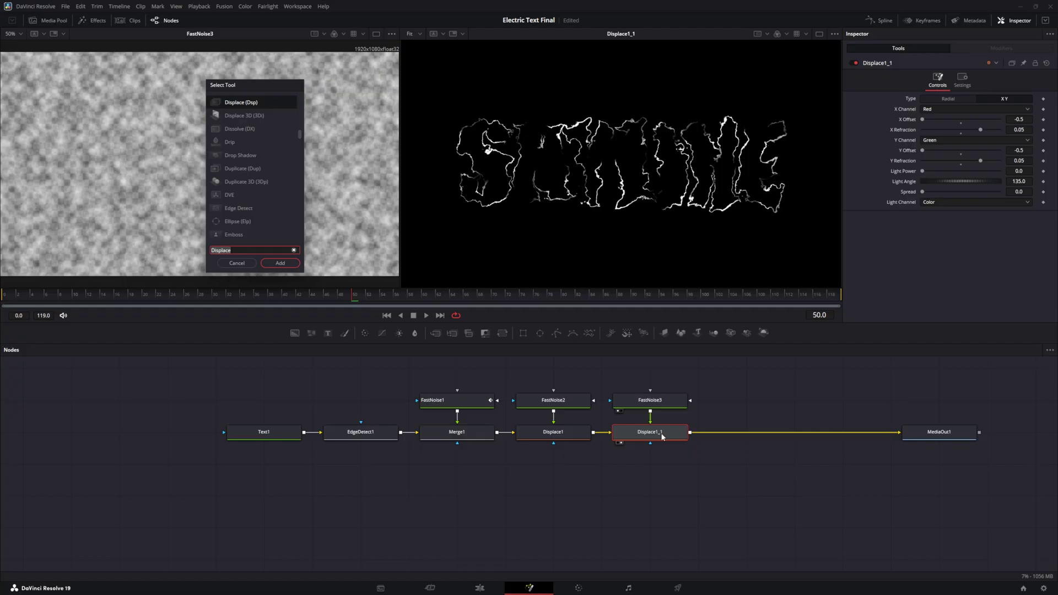
pyautogui.write('Luma Keyer')
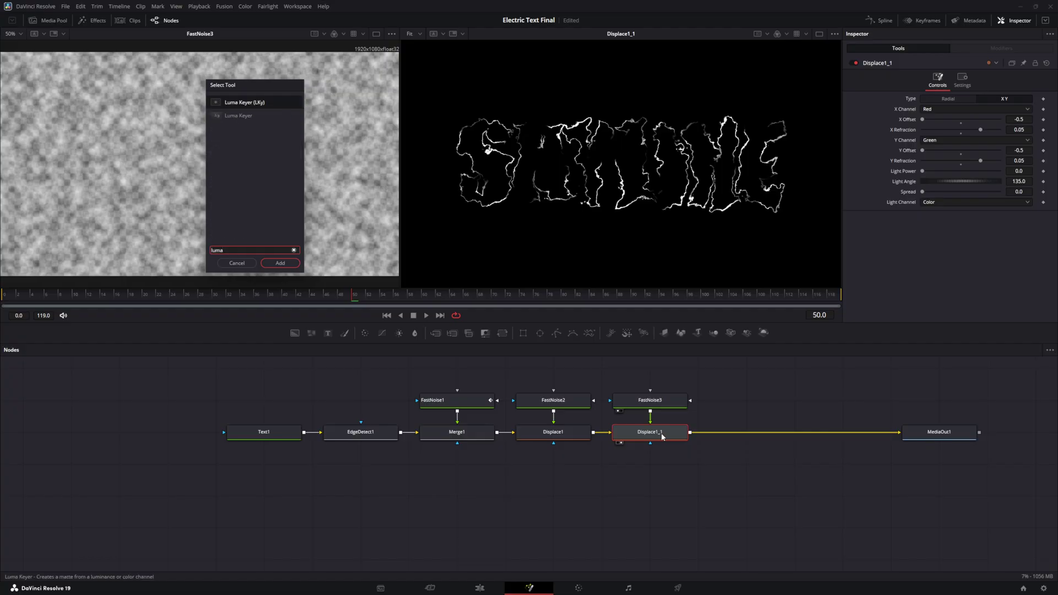
pyautogui.click(278, 262)
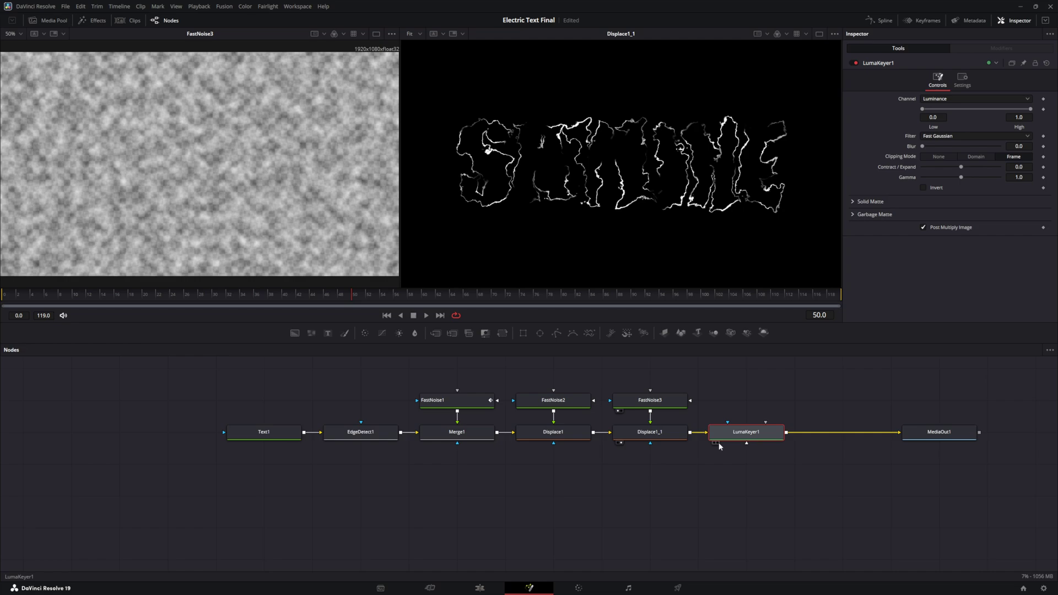
# Show the Luma Keyer in the main viewer only, leaving the other viewer empty, and save the project.
pyautogui.click(716, 443)
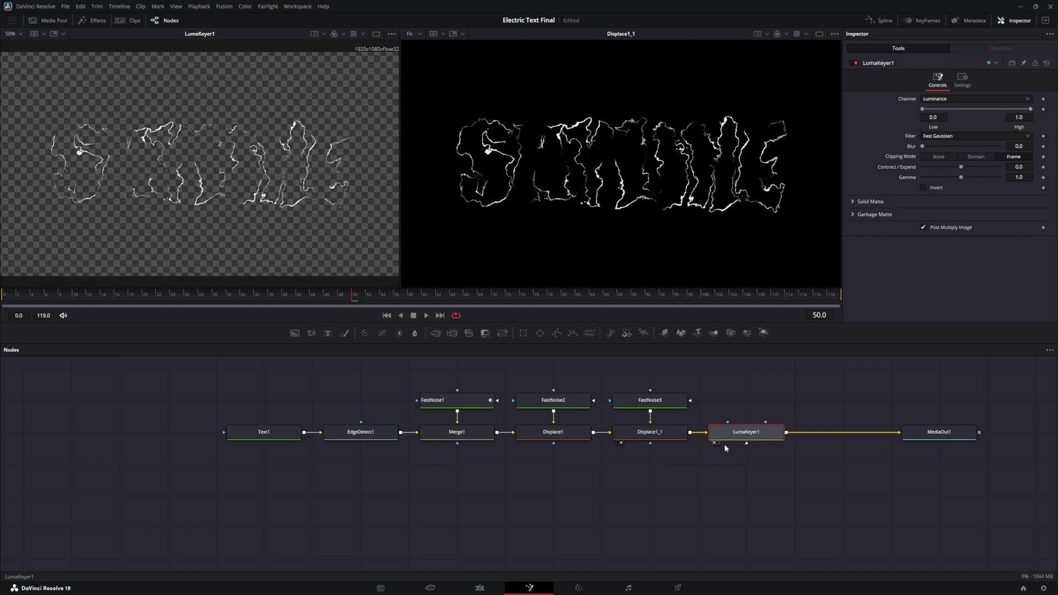
pyautogui.click(719, 443)
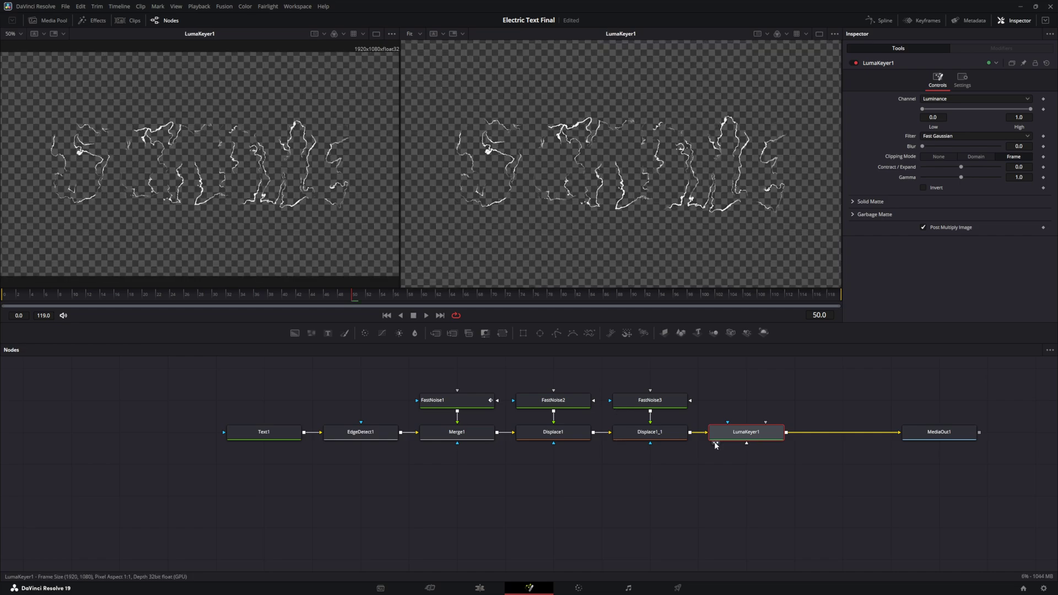
pyautogui.click(714, 443)
pyautogui.hotkey('ctrl', 's')
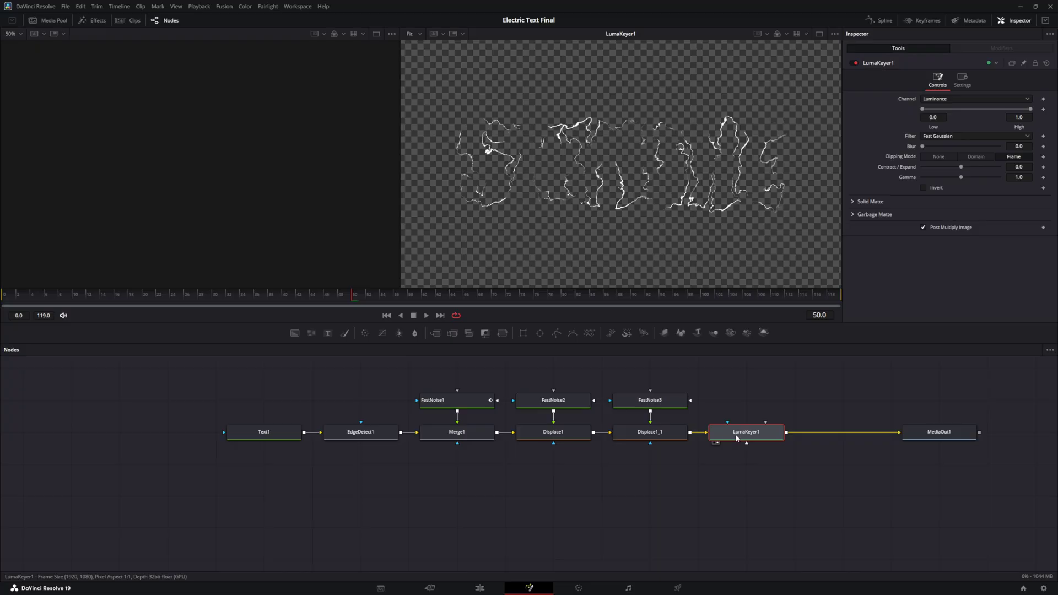
# Add a Soft Glow node after the Luma Keyer, move MediaOut1 below the chain to make room, and view the glow.
pyautogui.moveTo(736, 438)
pyautogui.hotkey('shift', 'space')
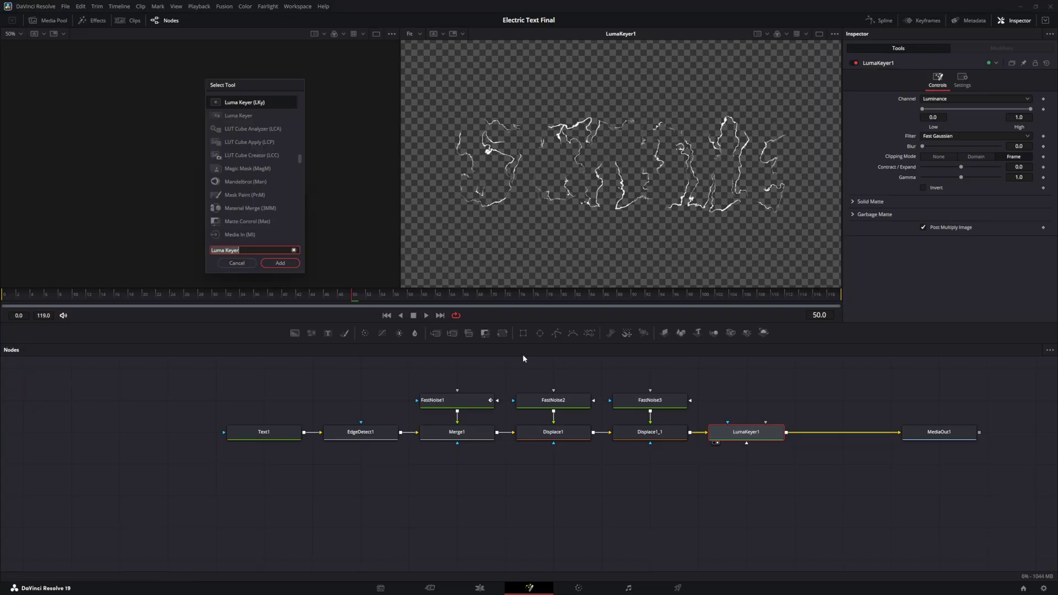
pyautogui.write('soft')
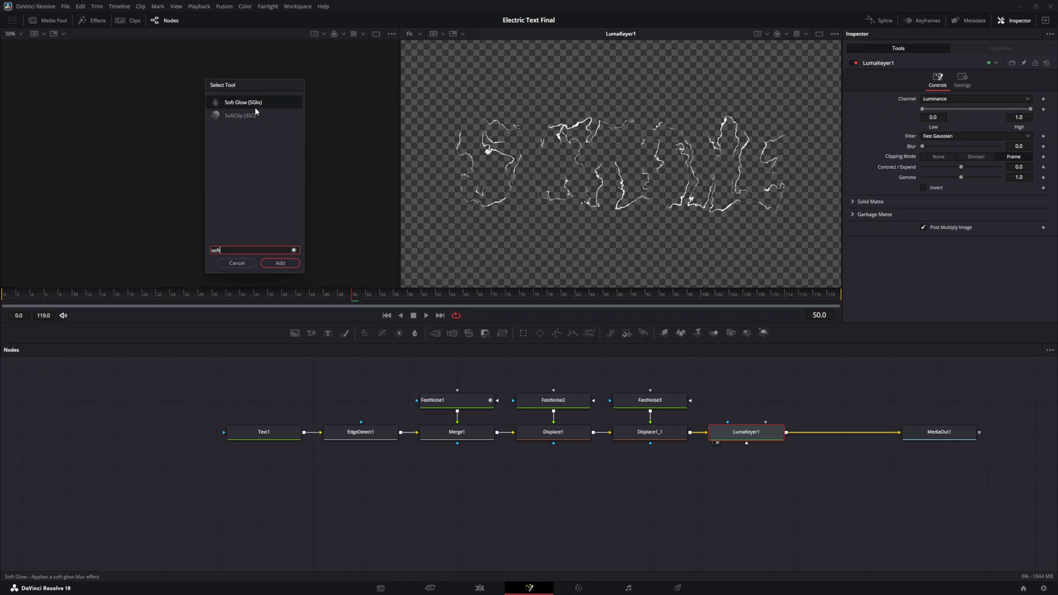
pyautogui.click(280, 263)
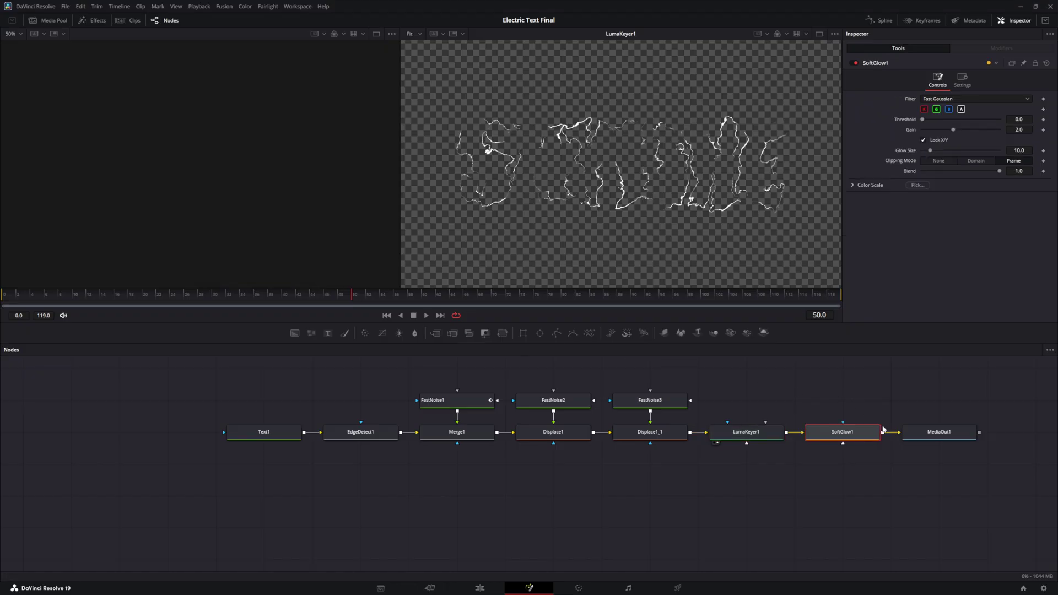
pyautogui.moveTo(939, 432); pyautogui.dragTo(987, 527)
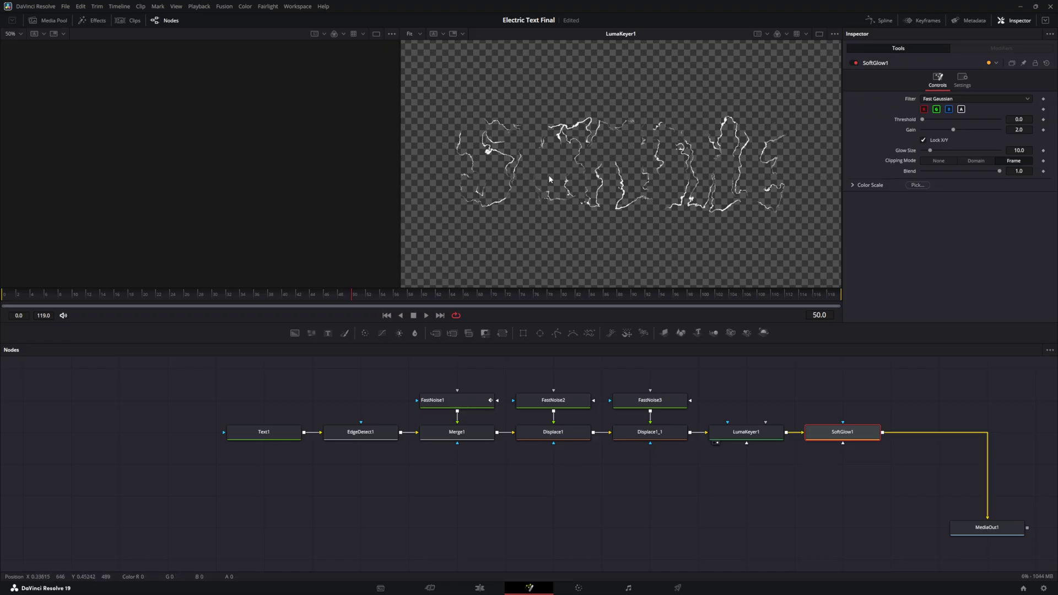
pyautogui.scroll(-2, 505, 447)
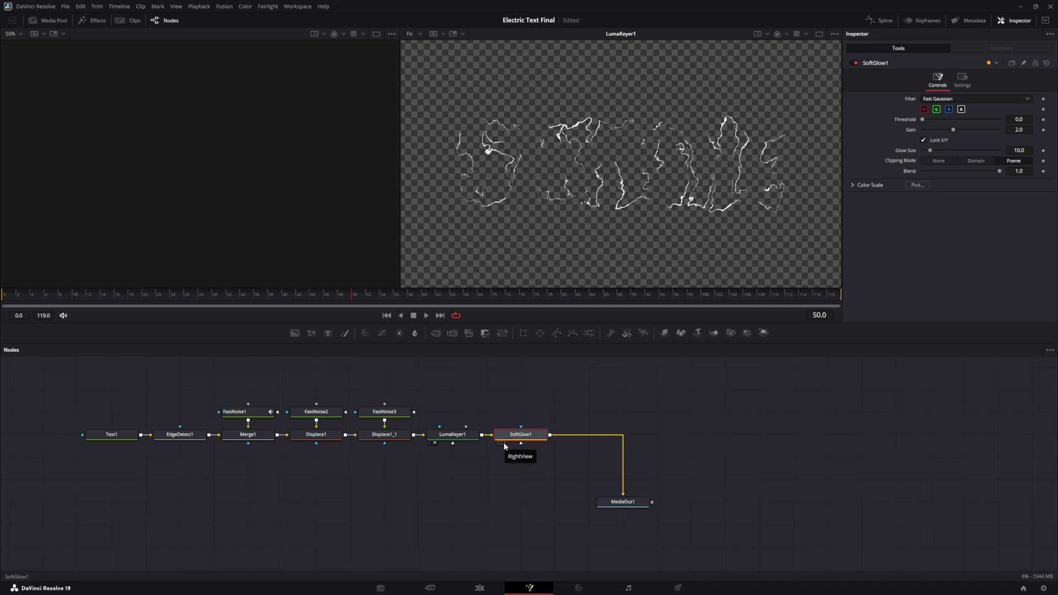
pyautogui.click(503, 443)
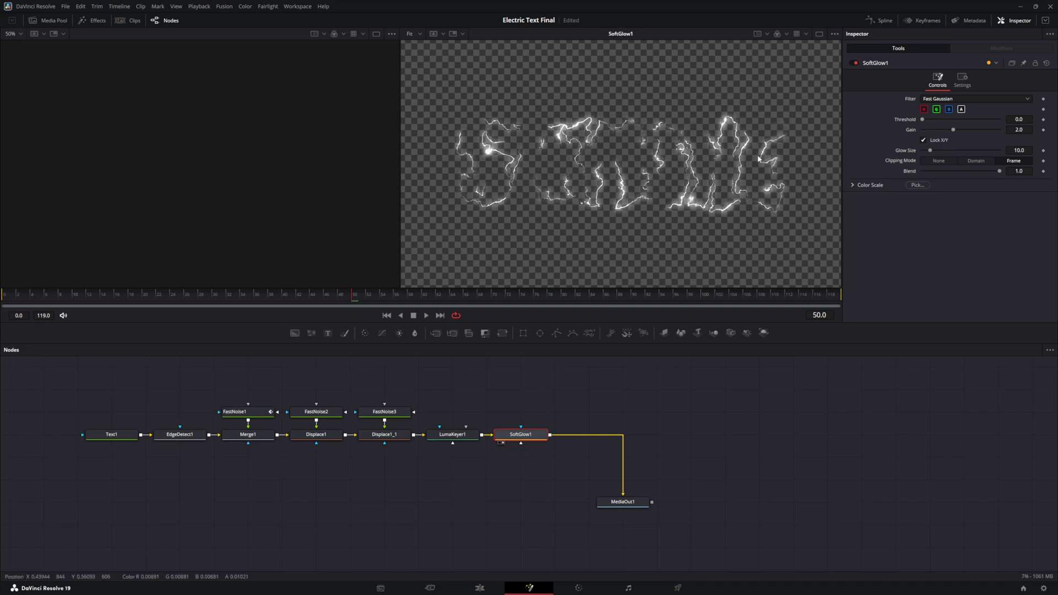
# Set the first Soft Glow node's glow size to 2.0.
pyautogui.moveTo(930, 149)
pyautogui.mouseDown()
pyautogui.moveTo(973, 150)
pyautogui.moveTo(930, 155)
pyautogui.mouseUp()
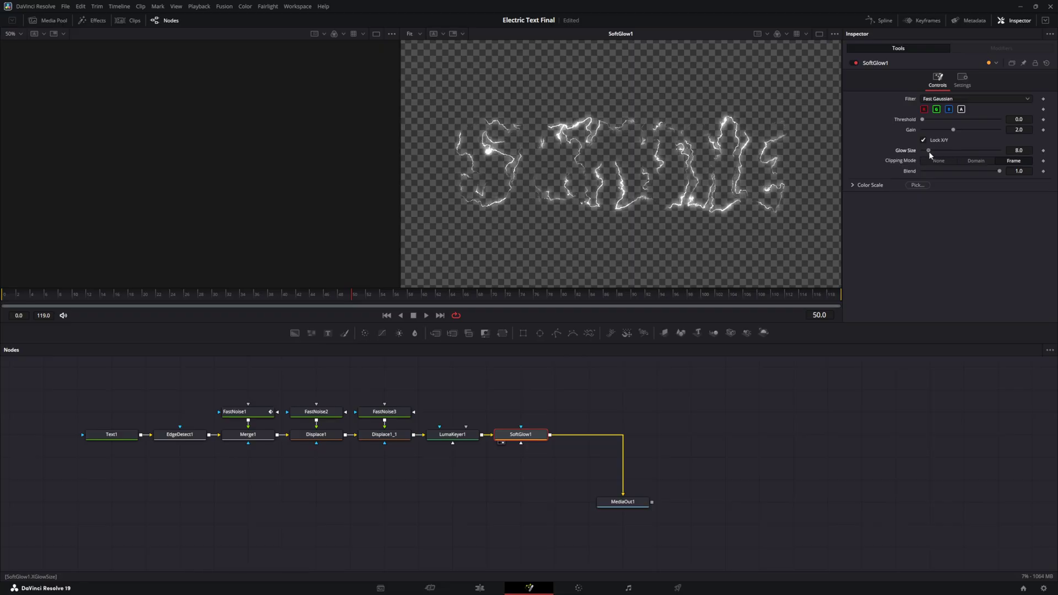
pyautogui.click(1021, 150)
pyautogui.write('2')
pyautogui.press('Tab')
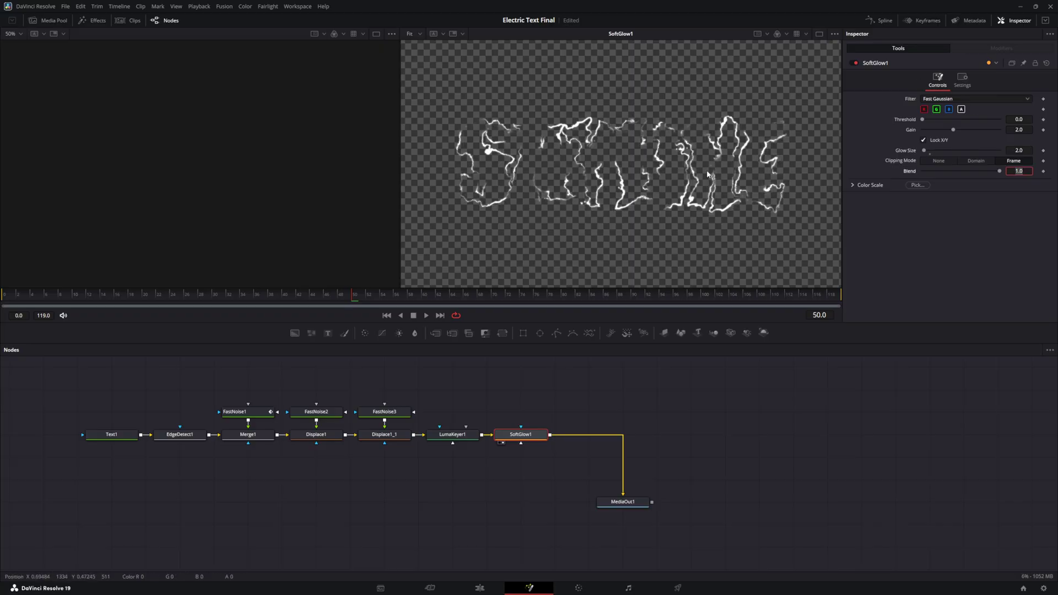
# Duplicate the Soft Glow node after the original, reset the copy's glow size to 10.0 and set its gain to 1.5.
pyautogui.hotkey('ctrl', 'v')
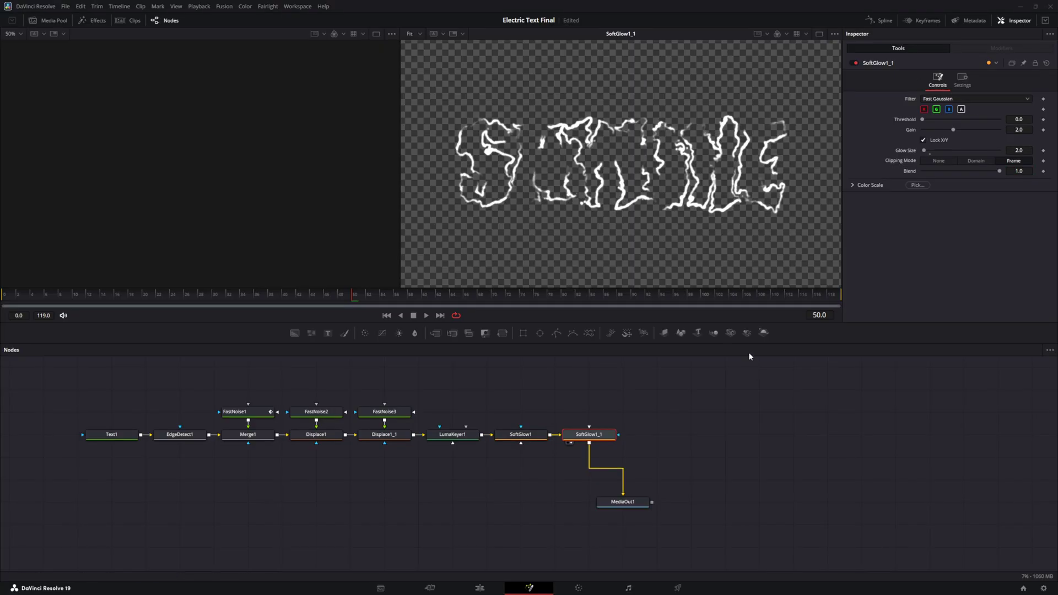
pyautogui.doubleClick(903, 155)
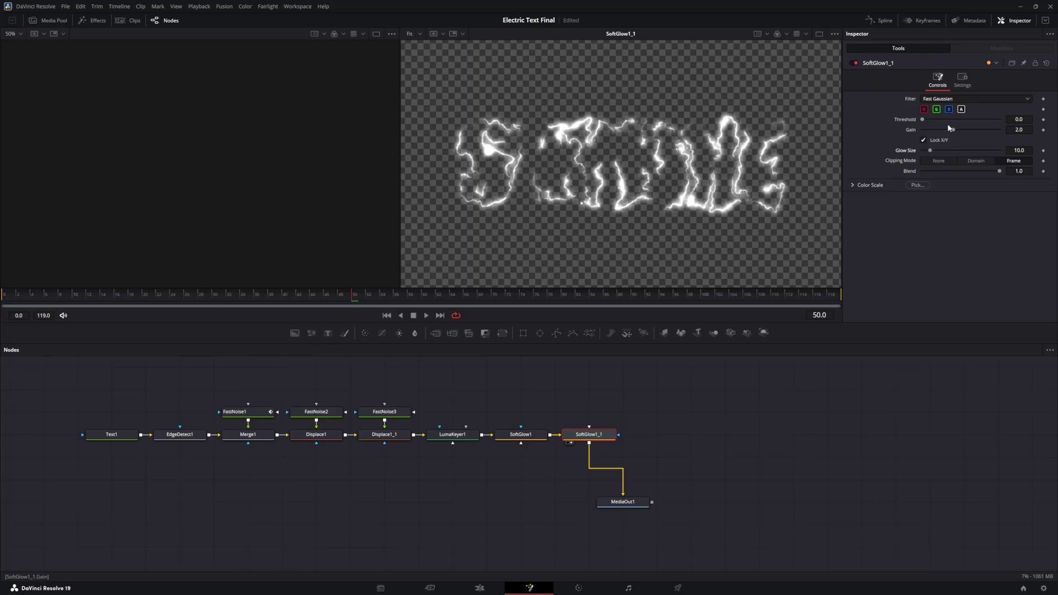
pyautogui.click(931, 130)
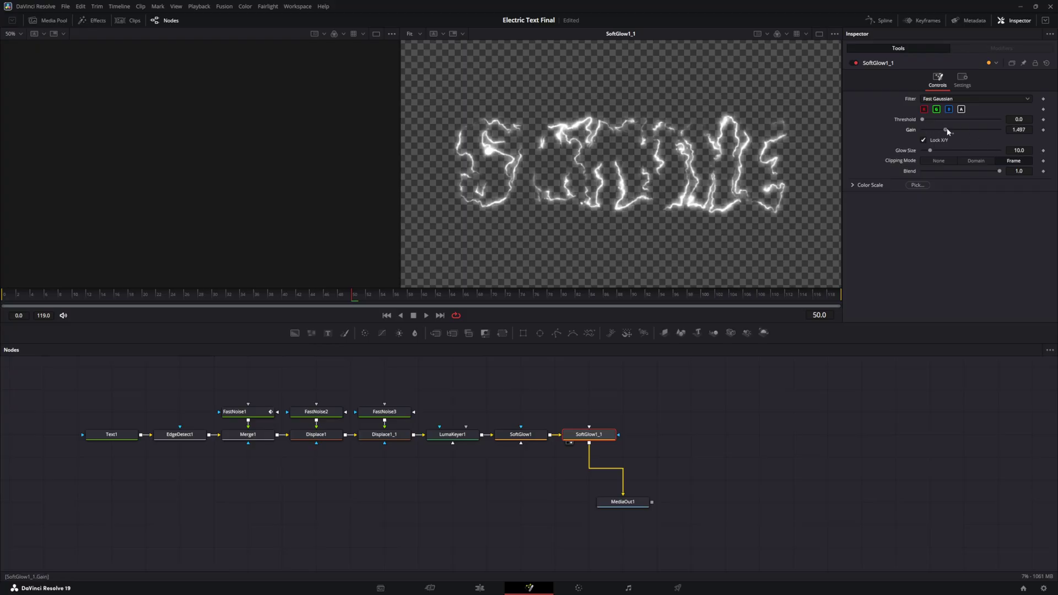
pyautogui.moveTo(932, 129); pyautogui.dragTo(945, 130)
pyautogui.press('1')
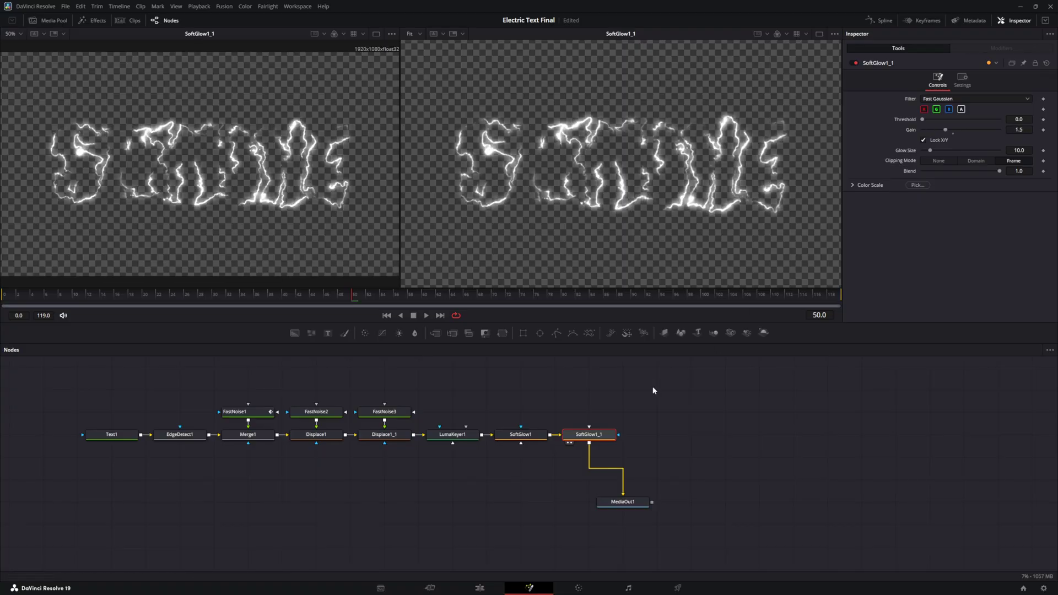
pyautogui.click(568, 443)
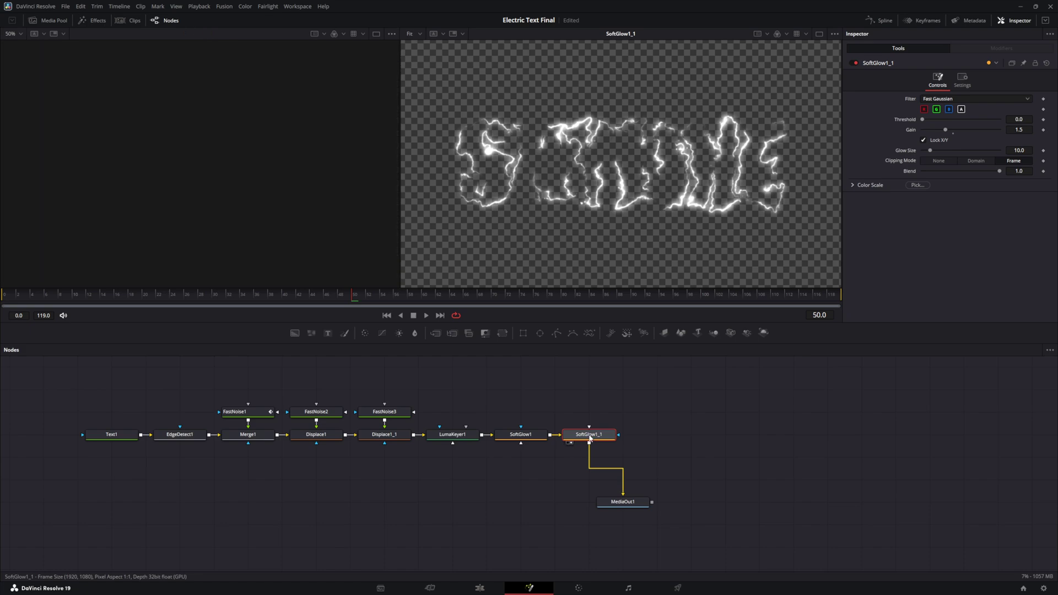
# Duplicate the second Soft Glow node, line the copy up after it, and set its glow size to 50.0 and gain to 0.75.
pyautogui.hotkey('ctrl', 'v')
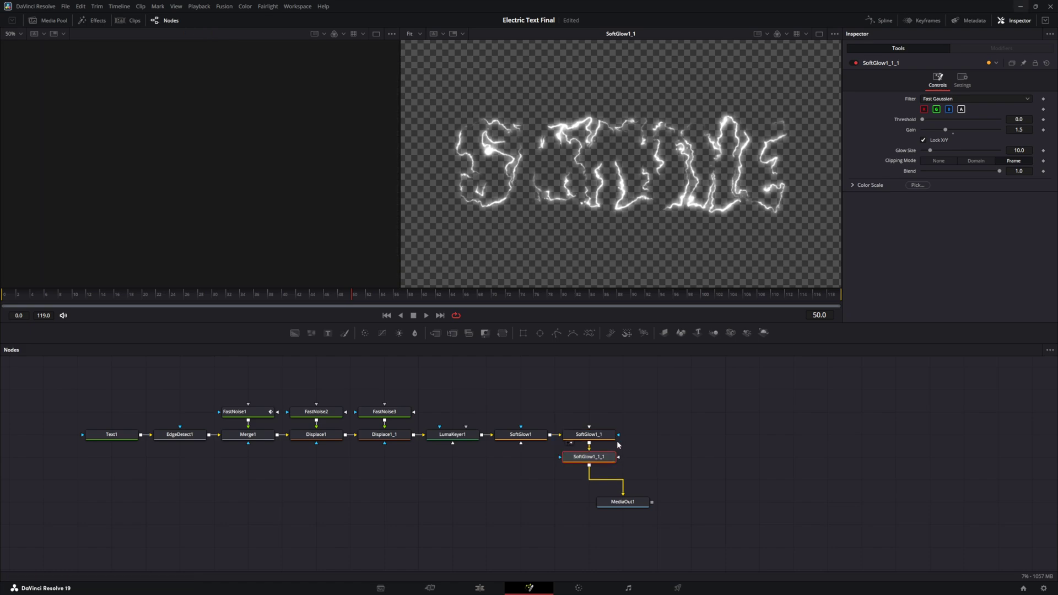
pyautogui.moveTo(636, 452); pyautogui.dragTo(668, 437)
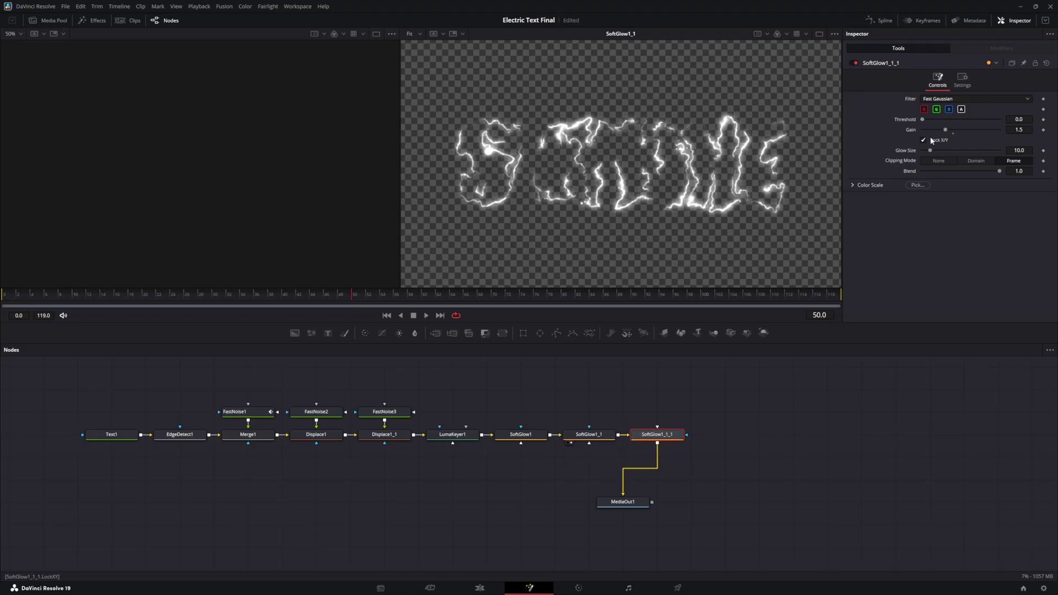
pyautogui.moveTo(931, 148); pyautogui.dragTo(957, 149)
pyautogui.click(1026, 150)
pyautogui.write('50')
pyautogui.press('Tab')
pyautogui.click(1023, 130)
pyautogui.write('.75')
pyautogui.press('Return')
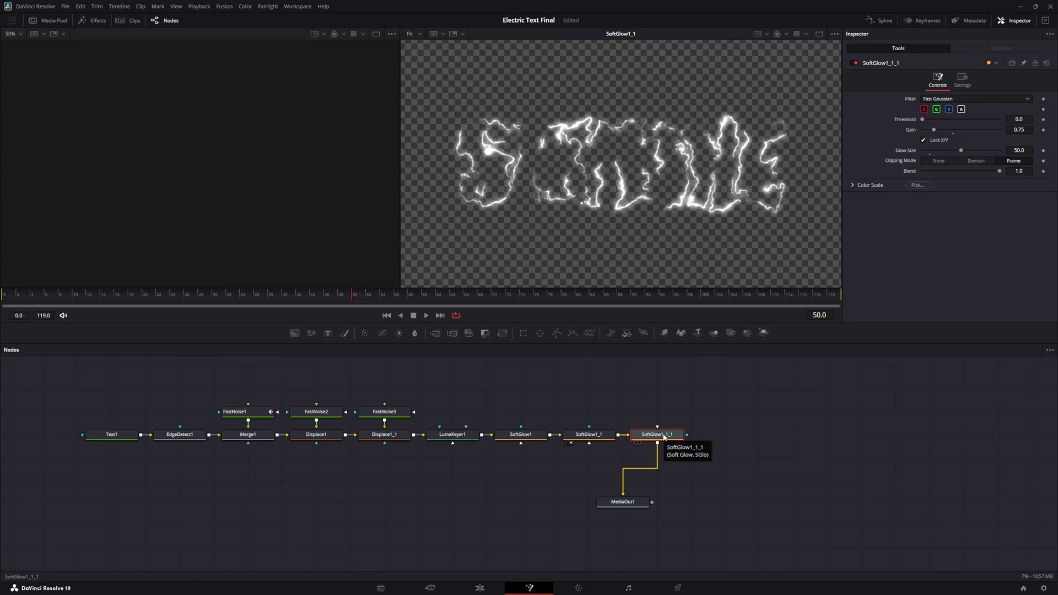
# Add a Color Corrector node after the third Soft Glow and line it up at the end of the chain.
pyautogui.hotkey('shift', 'space')
pyautogui.write('Soft Glow')
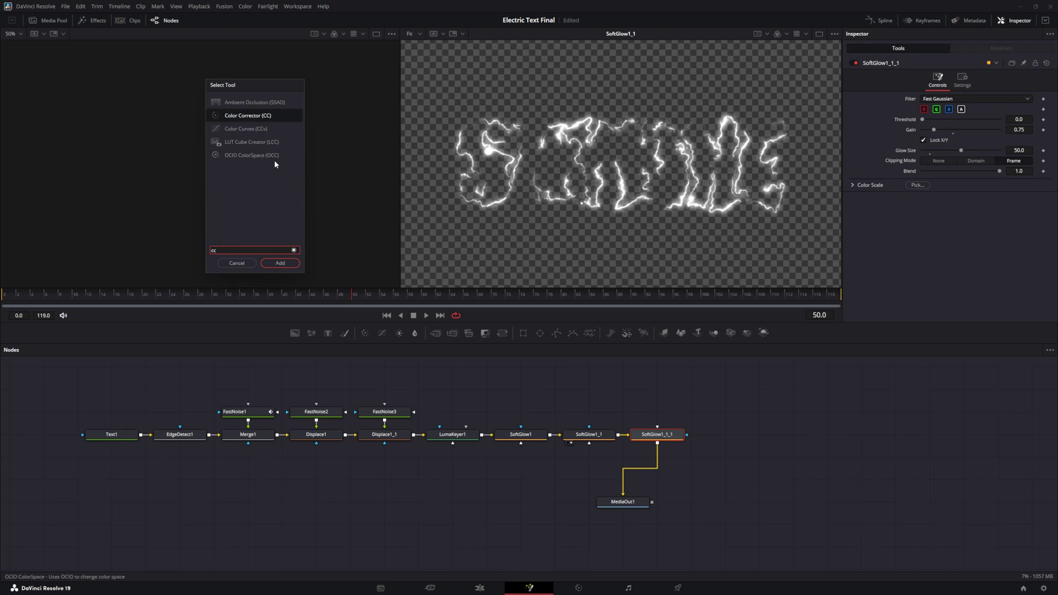
pyautogui.write('Color Corrector')
pyautogui.click(280, 263)
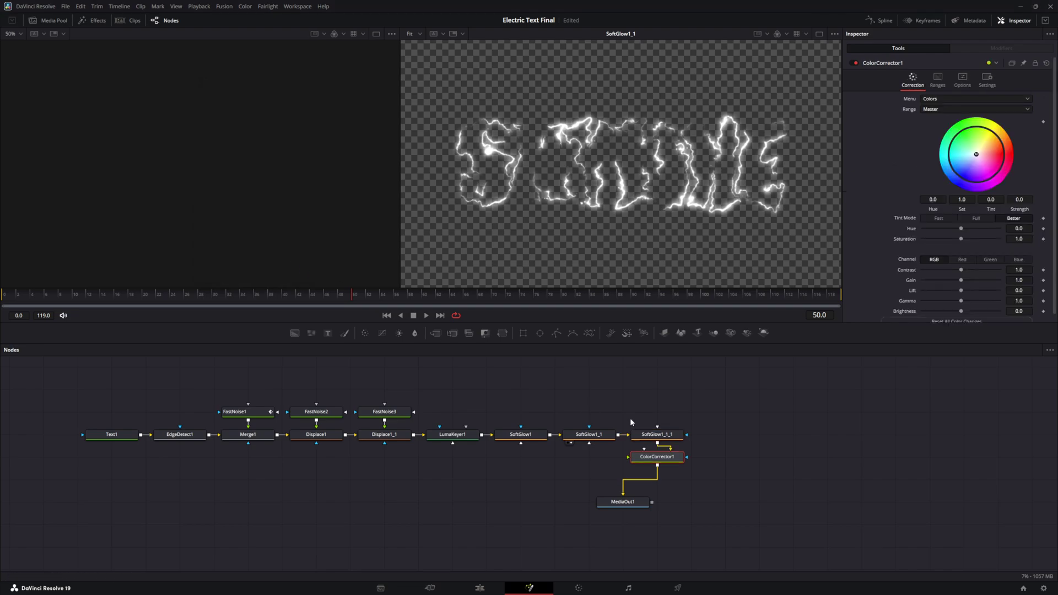
pyautogui.moveTo(654, 465); pyautogui.dragTo(716, 444)
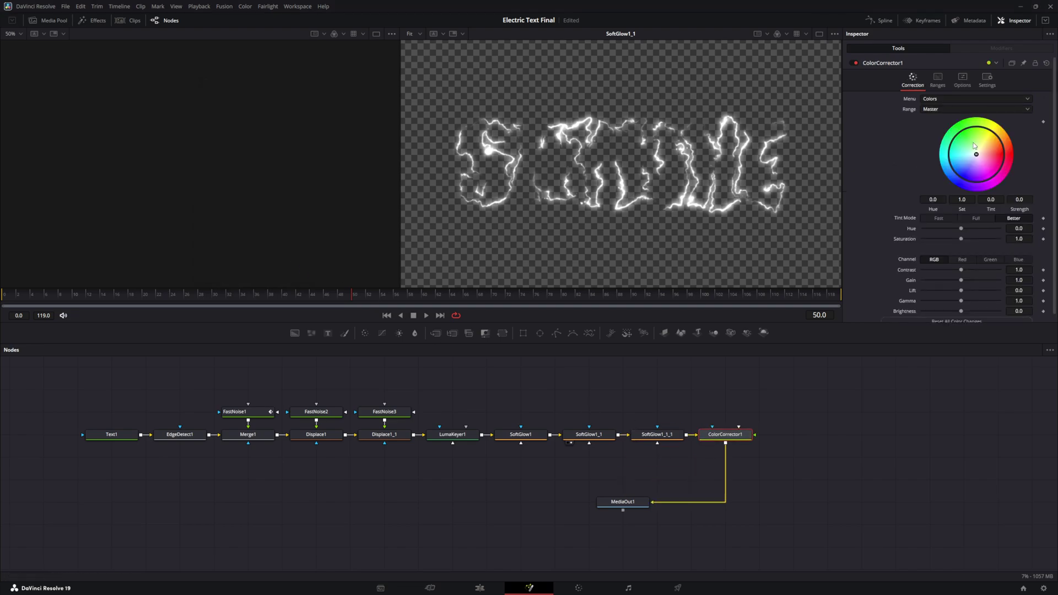
# Tint the electric outline yellow with the Color Corrector's master color wheel and show the node in the viewer.
pyautogui.moveTo(976, 155); pyautogui.dragTo(986, 131)
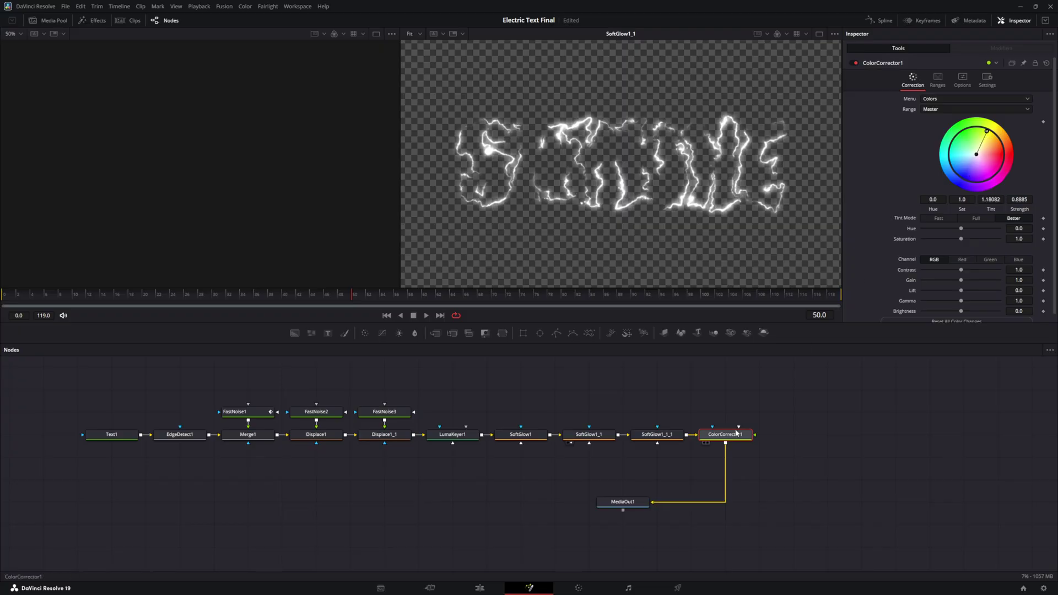
pyautogui.click(708, 443)
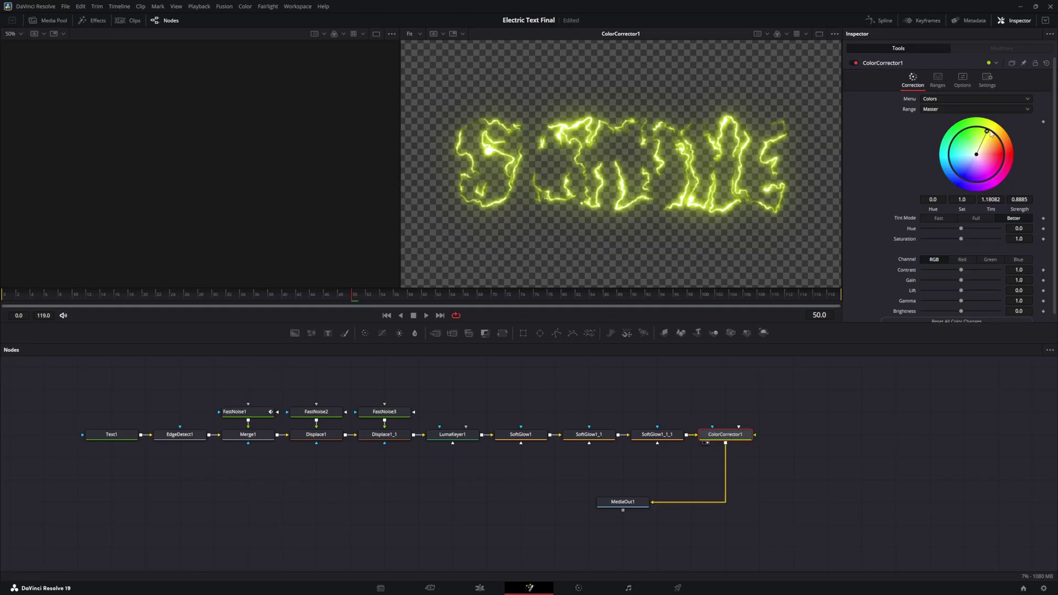
pyautogui.moveTo(987, 132)
pyautogui.mouseDown()
pyautogui.moveTo(971, 140)
pyautogui.moveTo(987, 175)
pyautogui.moveTo(991, 135)
pyautogui.moveTo(952, 178)
pyautogui.moveTo(989, 182)
pyautogui.moveTo(991, 146)
pyautogui.mouseUp()
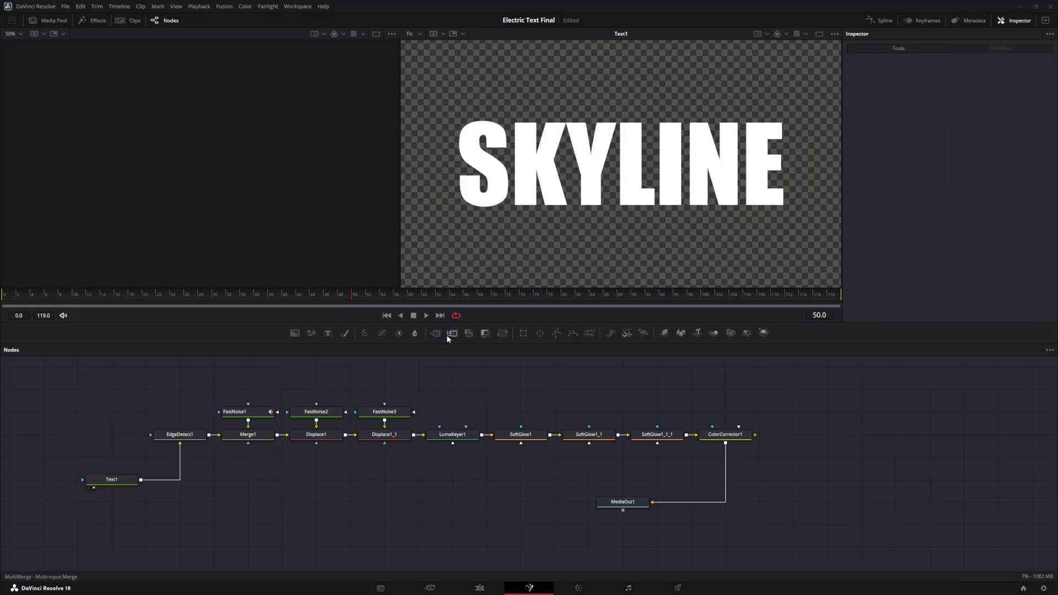
pyautogui.moveTo(437, 348); pyautogui.dragTo(398, 507)
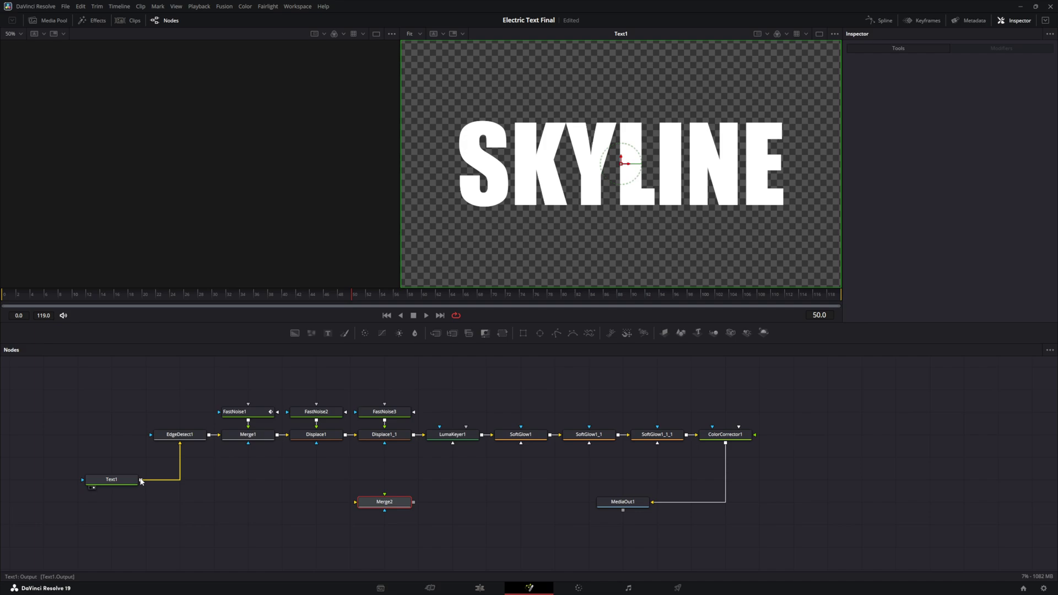
pyautogui.moveTo(141, 480); pyautogui.dragTo(359, 504)
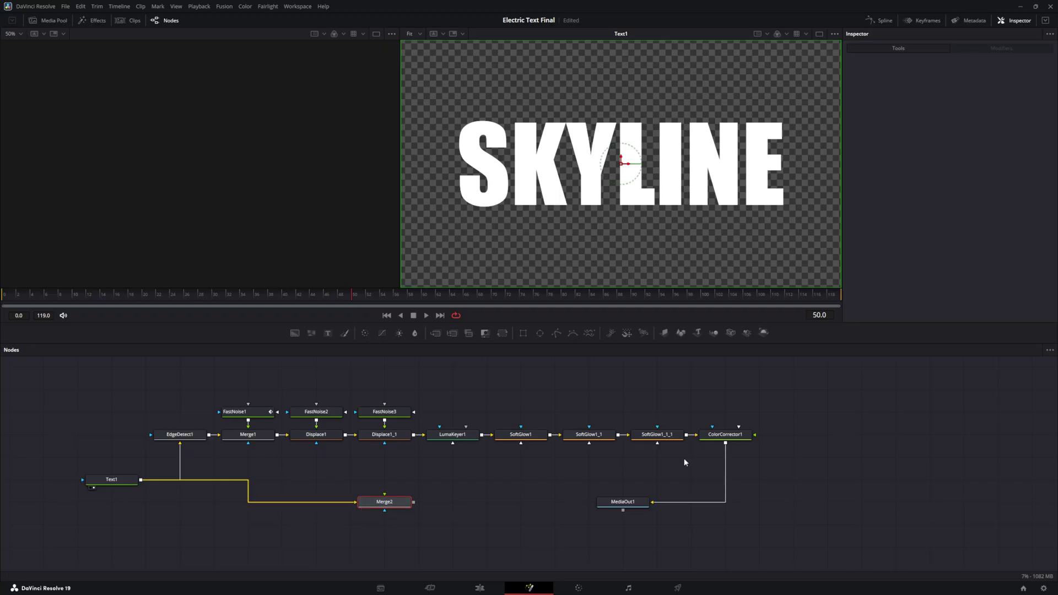
pyautogui.moveTo(726, 445); pyautogui.dragTo(384, 496)
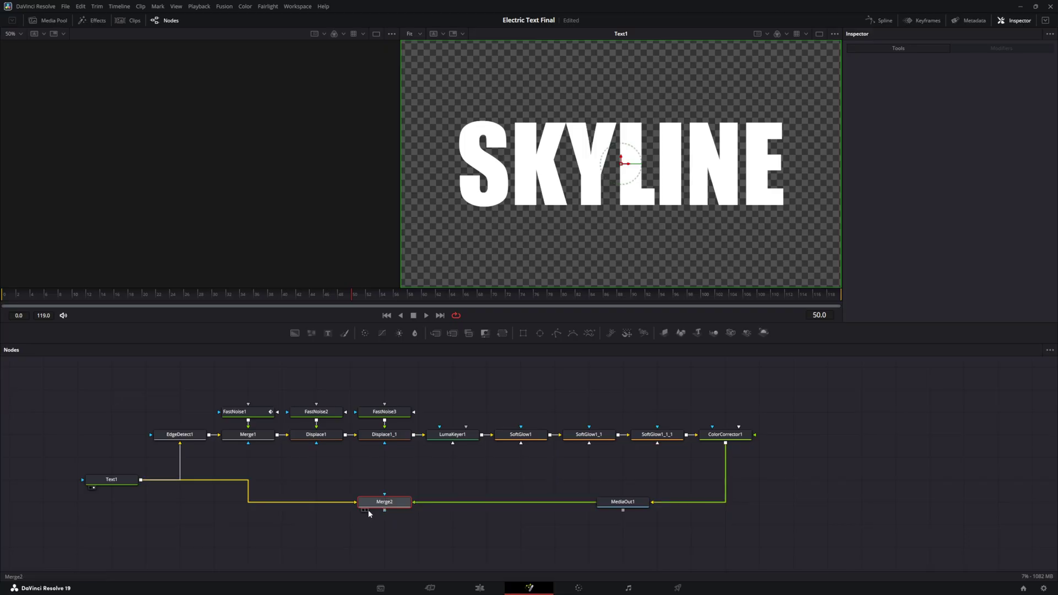
pyautogui.click(365, 510)
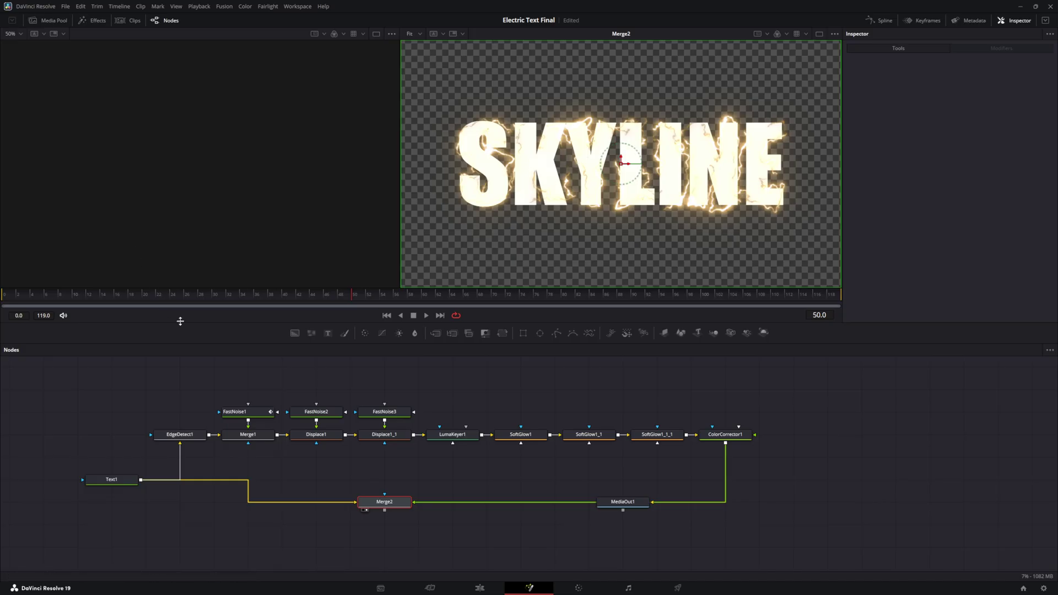
pyautogui.hotkey('ctrl', 'z')
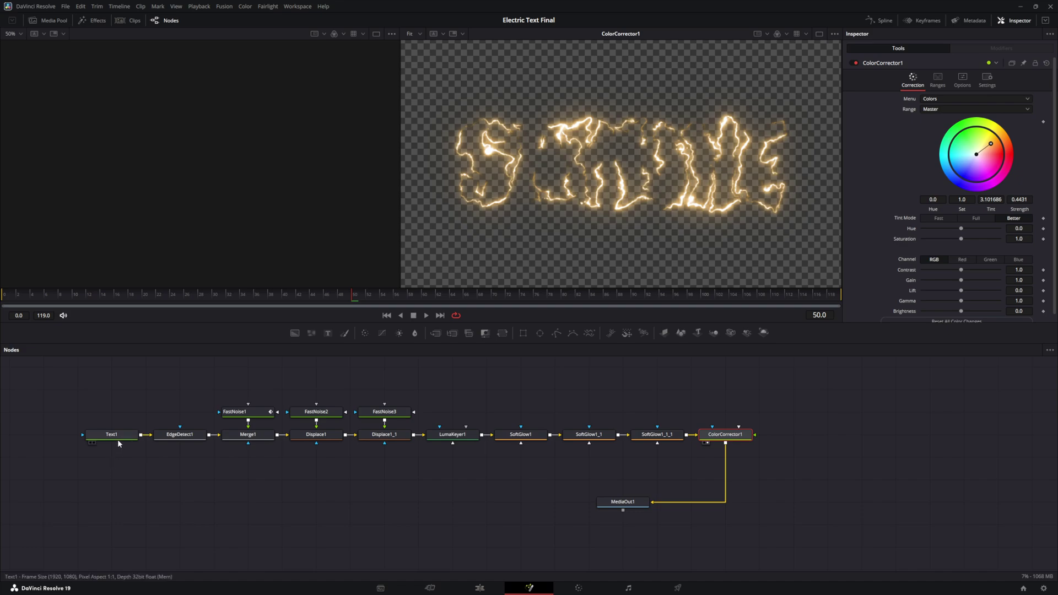
# Add a Merge node with Text1 as background and the Color Corrector as foreground, and show the merge in the viewer.
pyautogui.moveTo(118, 435)
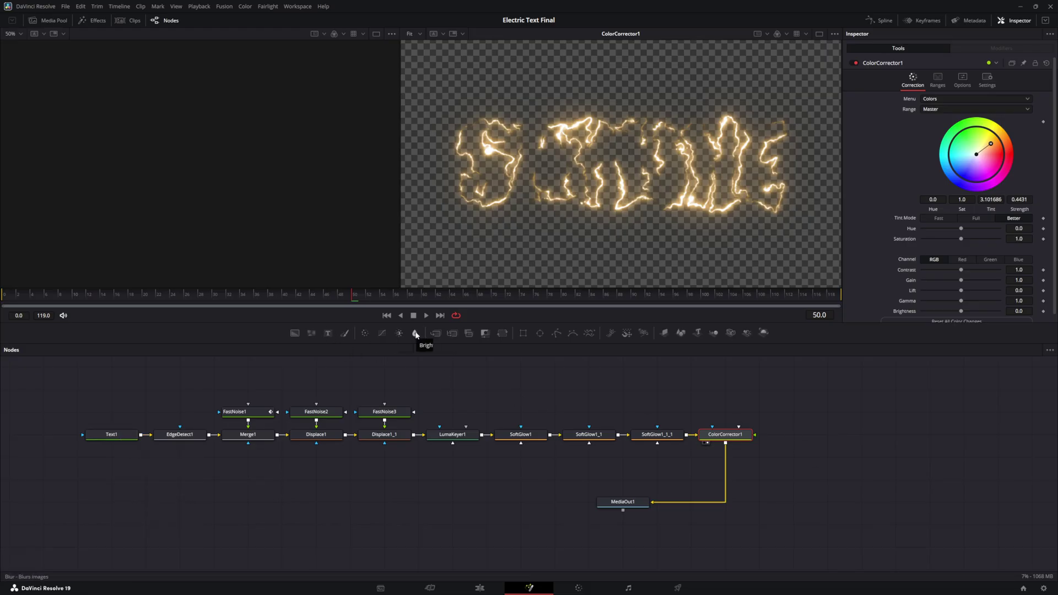
pyautogui.moveTo(435, 333); pyautogui.dragTo(400, 495)
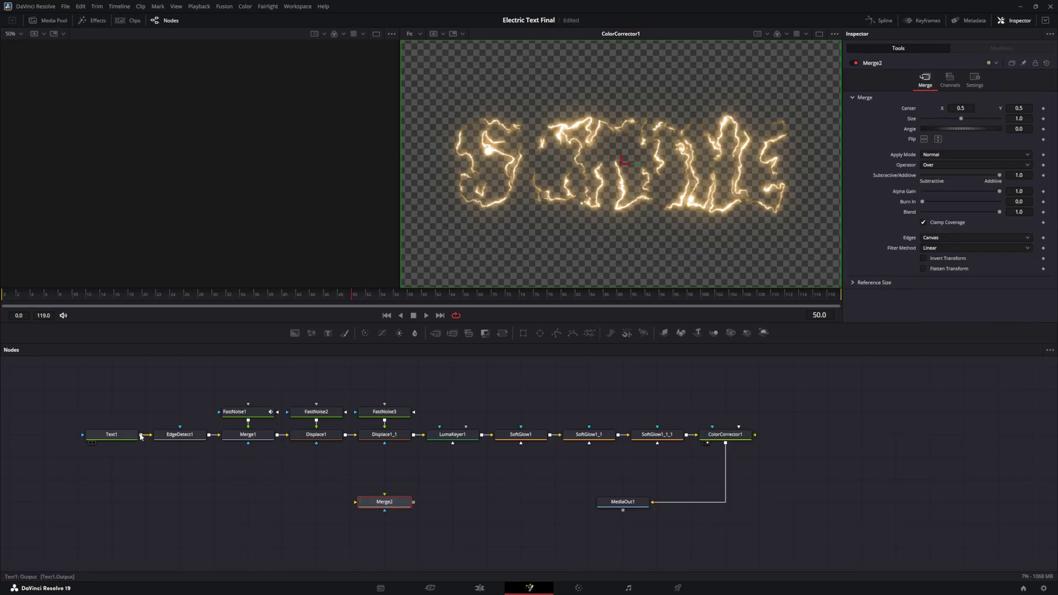
pyautogui.moveTo(141, 436); pyautogui.dragTo(359, 505)
pyautogui.moveTo(112, 435); pyautogui.dragTo(111, 480)
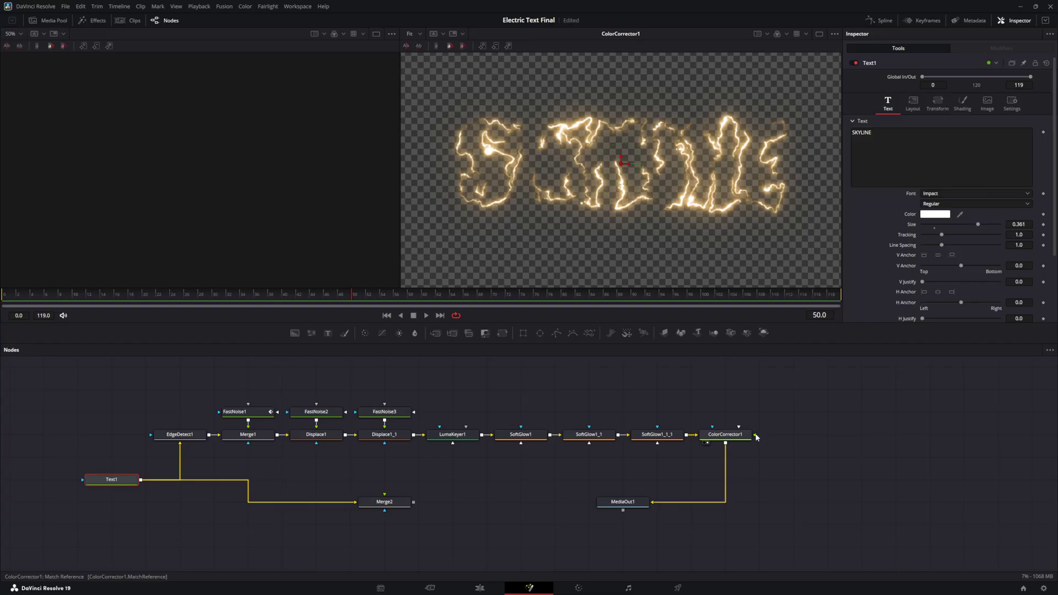
pyautogui.moveTo(755, 437); pyautogui.dragTo(387, 503)
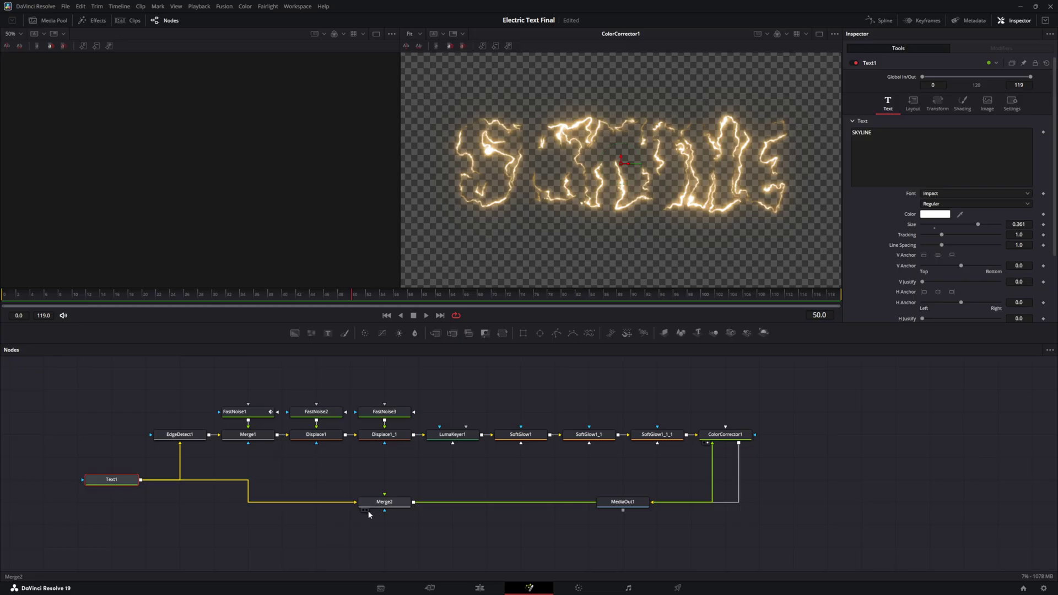
pyautogui.click(367, 510)
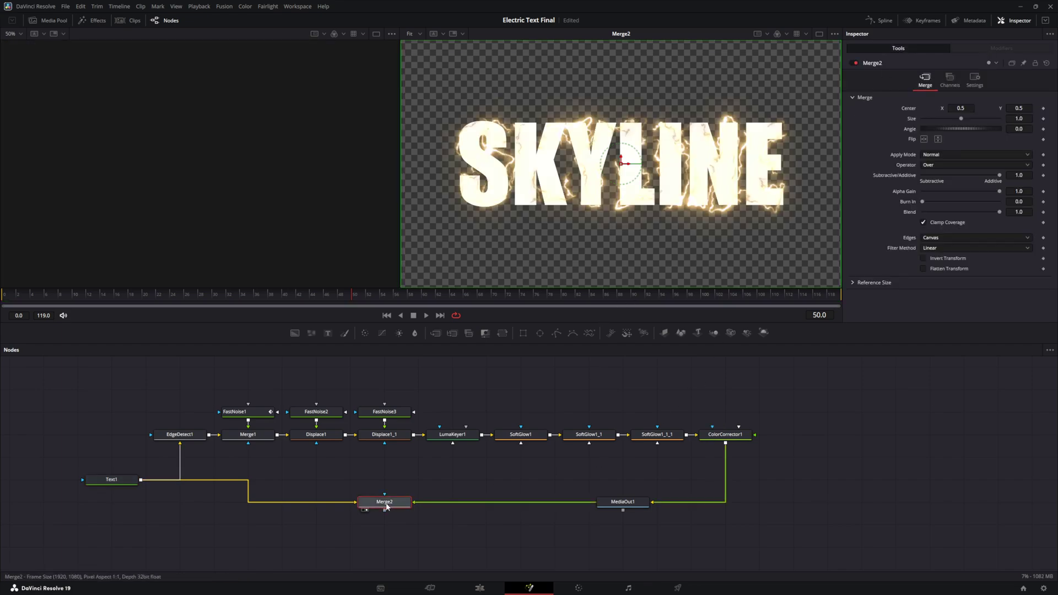
# Set the new Merge node's apply mode to Screen and scrub through the animation to preview the blend.
pyautogui.click(969, 155)
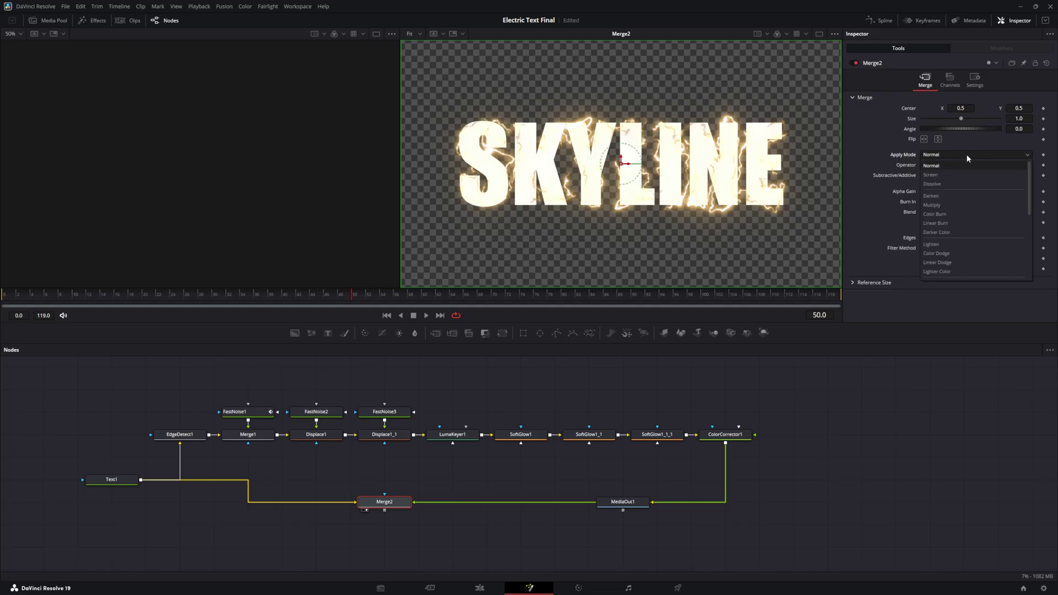
pyautogui.click(935, 175)
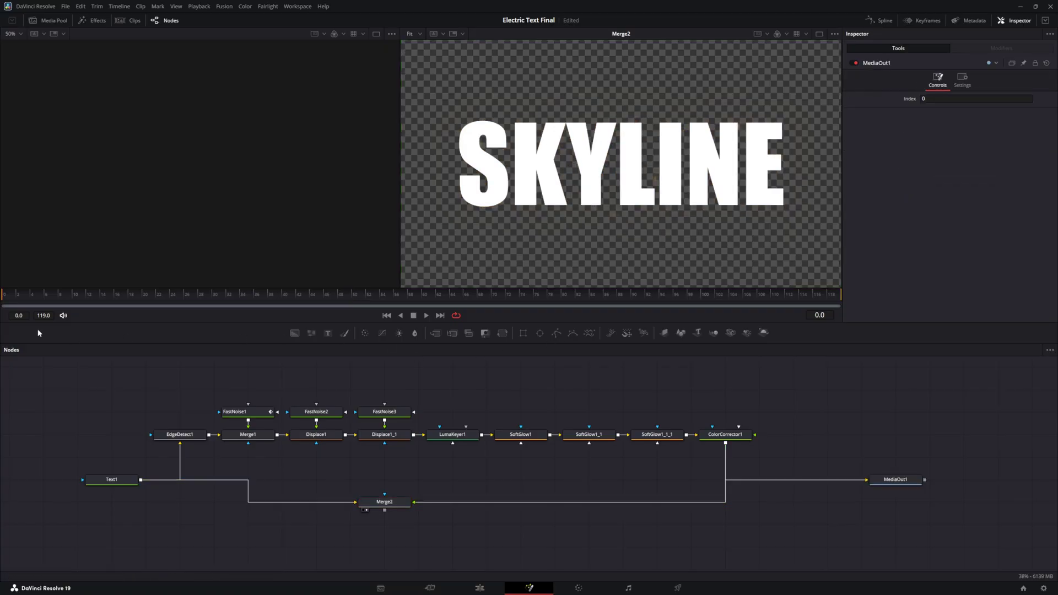
pyautogui.moveTo(3, 296); pyautogui.dragTo(507, 305)
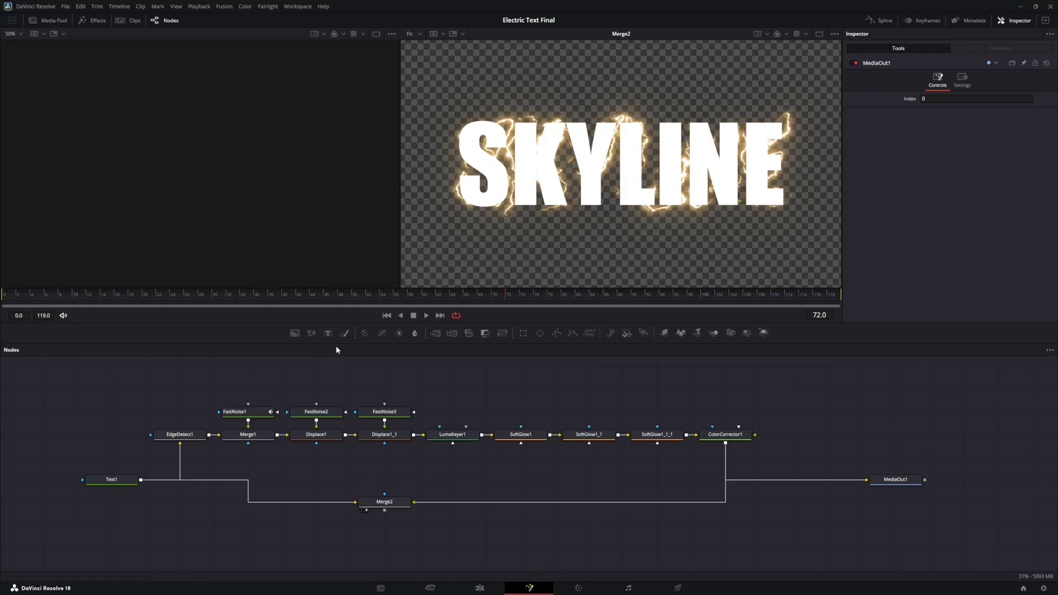
# Change Text1's shading to a gradient, nudge the black stop inward, move the white stop to about 0.57, and preview other frames.
pyautogui.click(117, 479)
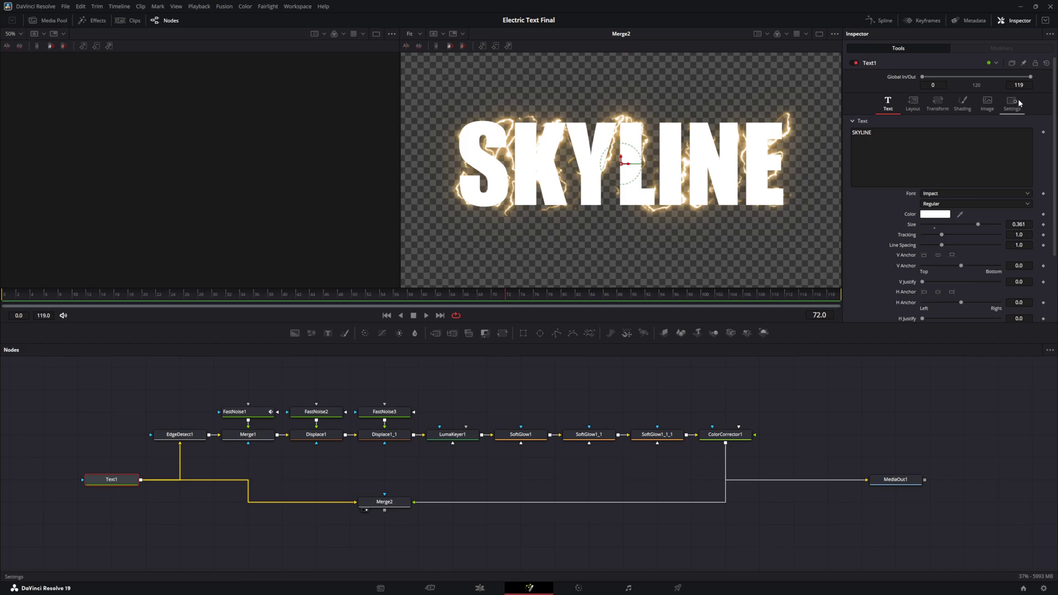
pyautogui.click(962, 103)
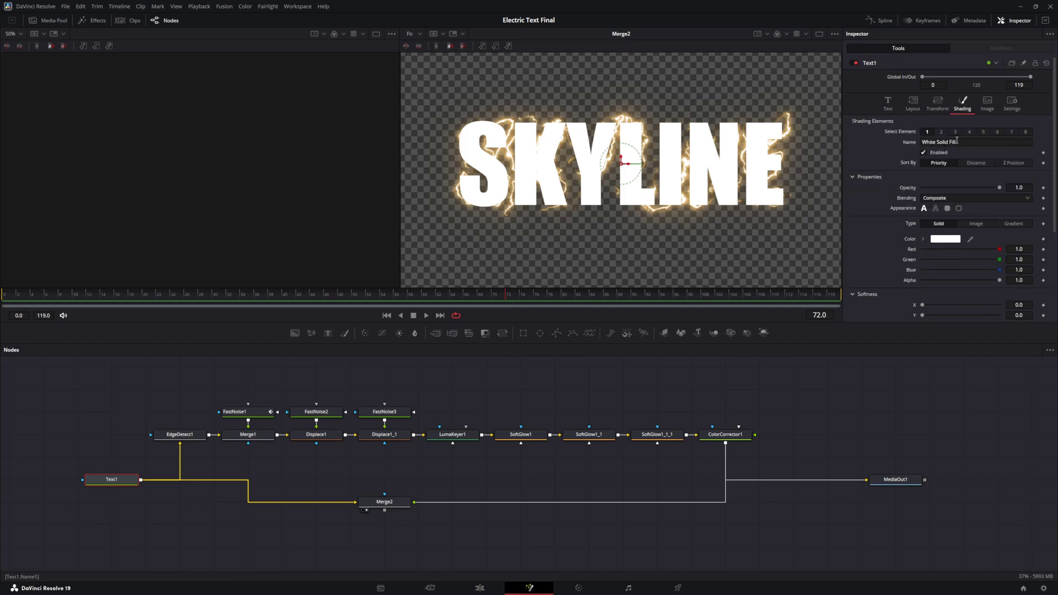
pyautogui.click(1013, 223)
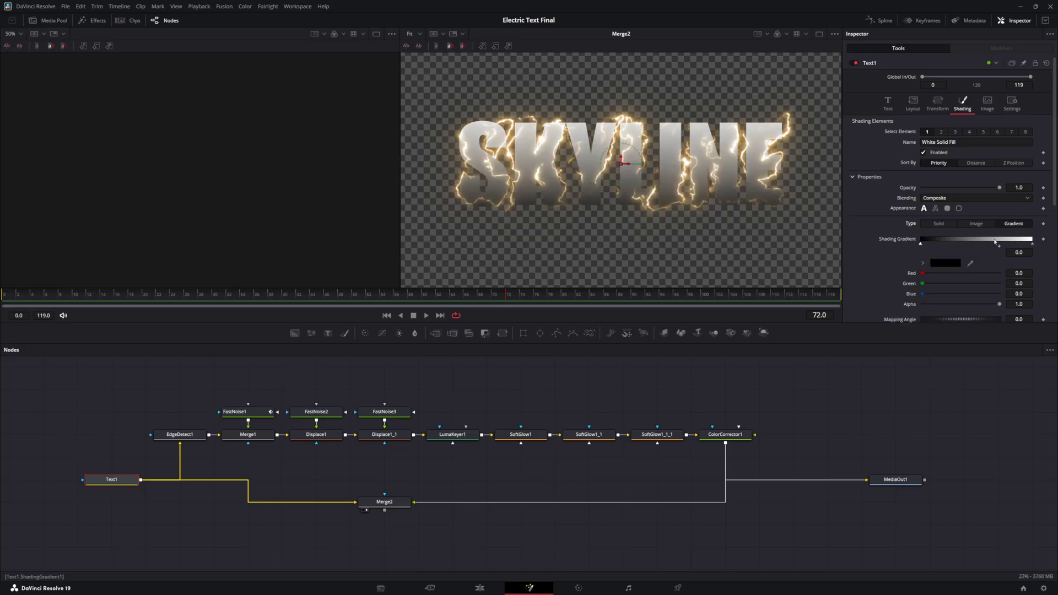
pyautogui.moveTo(922, 243); pyautogui.dragTo(927, 244)
pyautogui.moveTo(1031, 248); pyautogui.dragTo(986, 246)
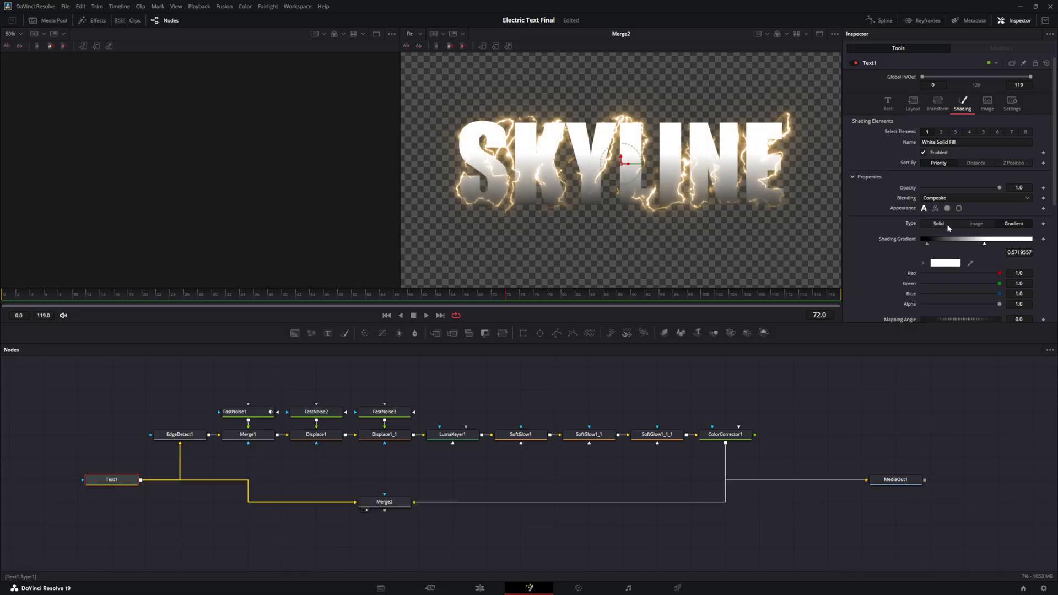
pyautogui.moveTo(505, 298); pyautogui.dragTo(272, 300)
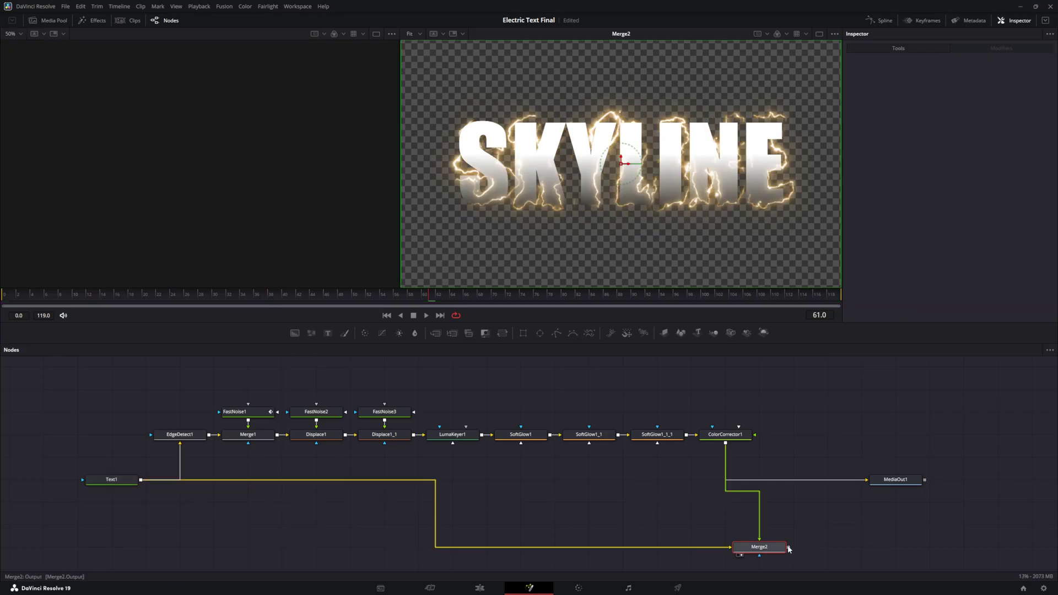
# Connect the output of the Merge2 node to MediaOut1 and select MediaOut1.
pyautogui.moveTo(789, 548); pyautogui.dragTo(870, 482)
pyautogui.click(870, 482)
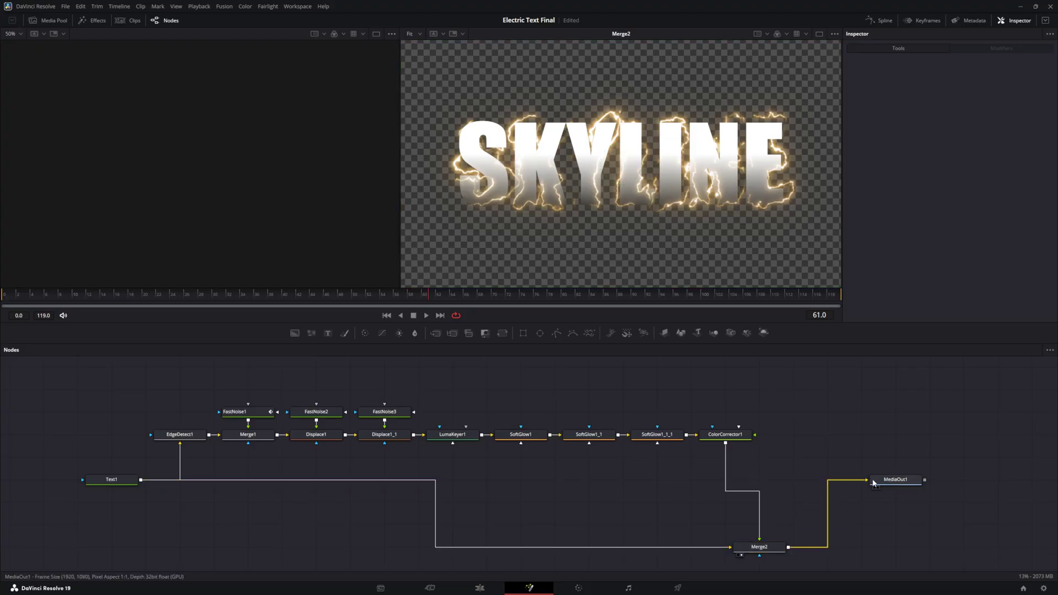
pyautogui.click(883, 486)
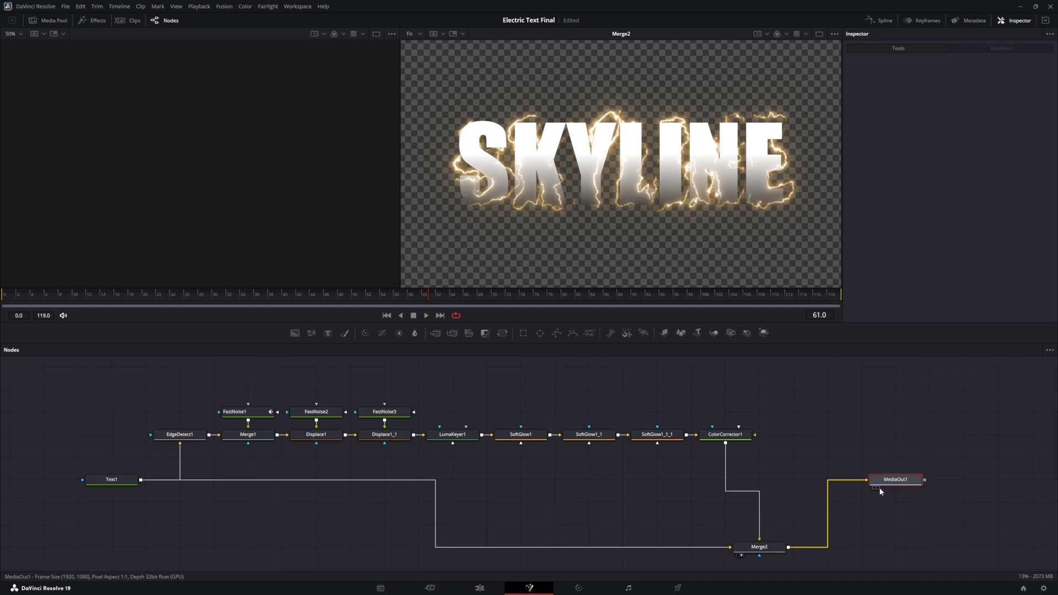
# Switch to the Edit page and play back the Fusion composition on the timeline.
pyautogui.hotkey('shift', '4')
pyautogui.click(521, 270)
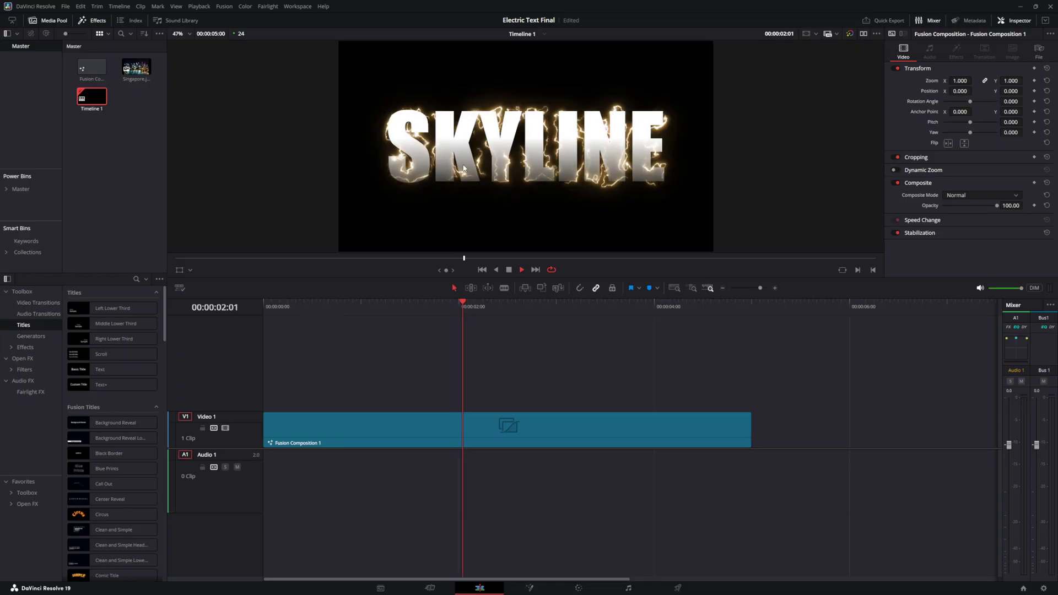
pyautogui.press('space')
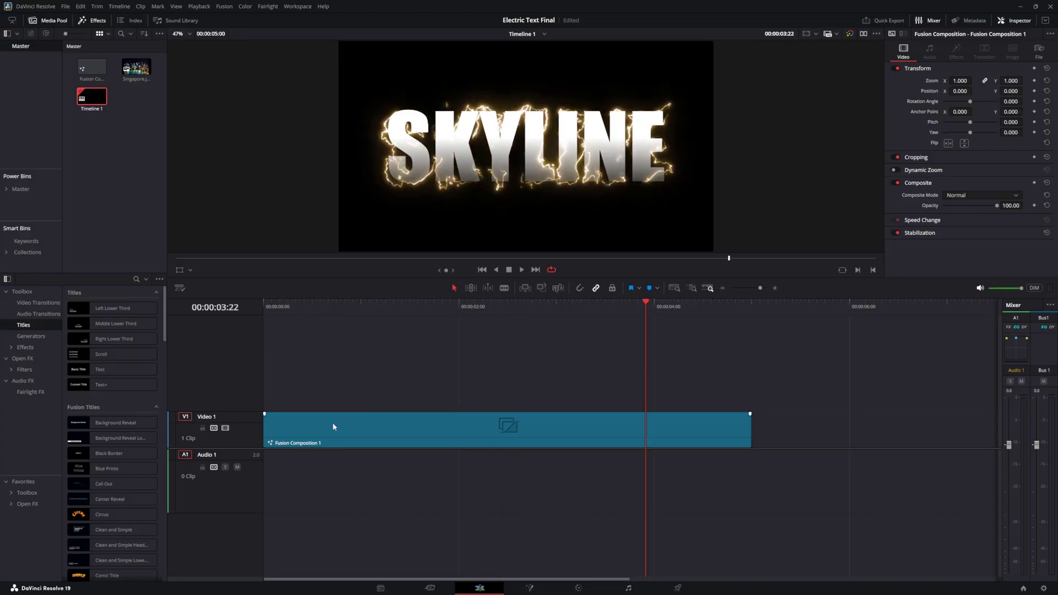
# Move the Fusion composition up to Video 2, place Singapore.jpg beneath it on Video 1, and save the project.
pyautogui.moveTo(332, 422); pyautogui.dragTo(331, 390)
pyautogui.moveTo(136, 66); pyautogui.dragTo(261, 432)
pyautogui.hotkey('ctrl', 's')
# Scale the Fusion composition to 0.690, position it at X -47, Y 311 over the skyline photo, and play the timeline.
pyautogui.click(377, 406)
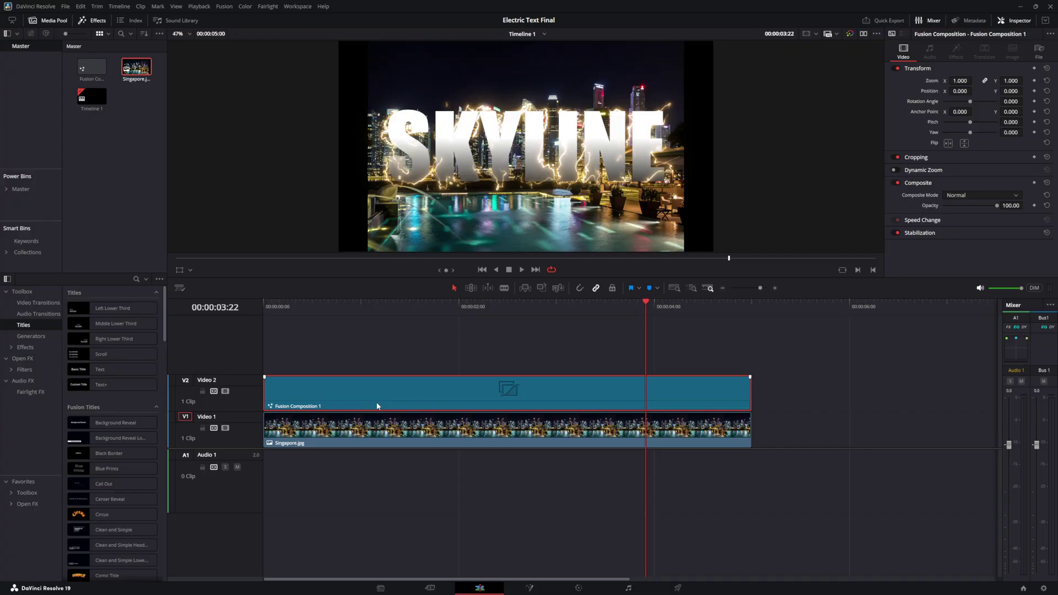
pyautogui.moveTo(967, 80); pyautogui.dragTo(931, 81)
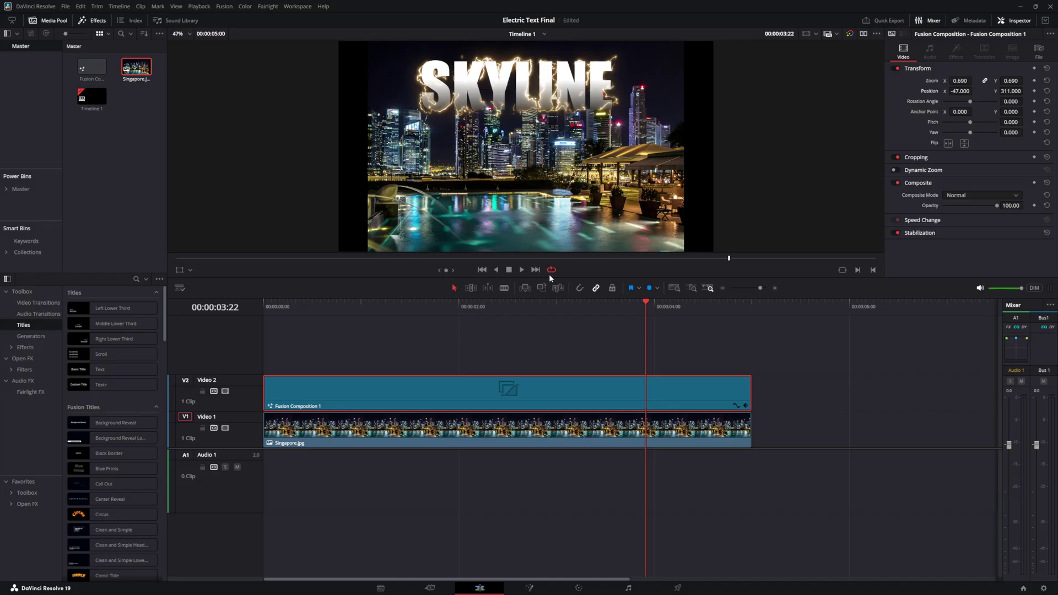
pyautogui.click(522, 269)
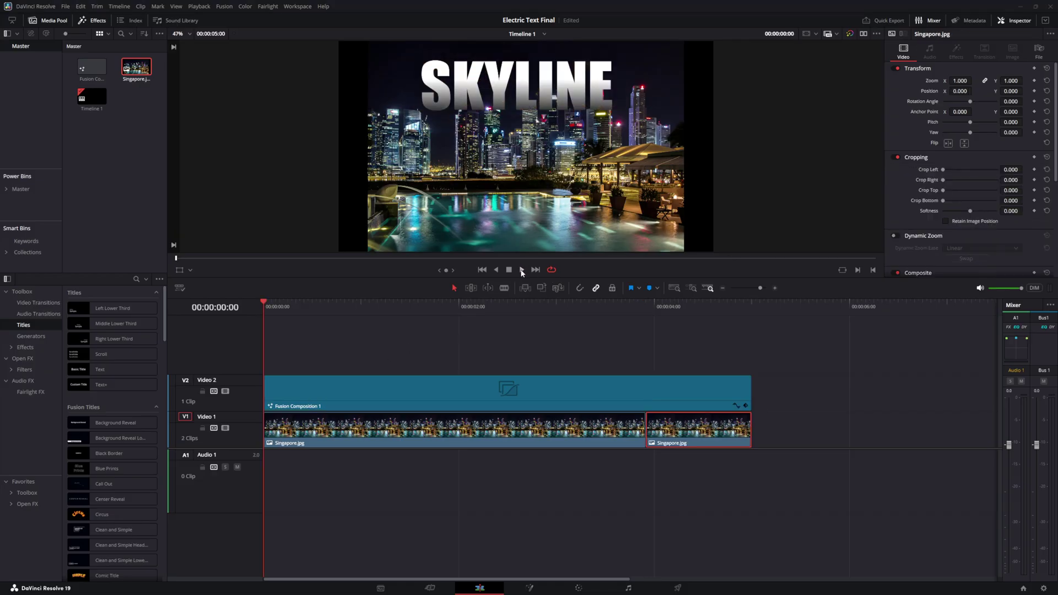
pyautogui.click(521, 270)
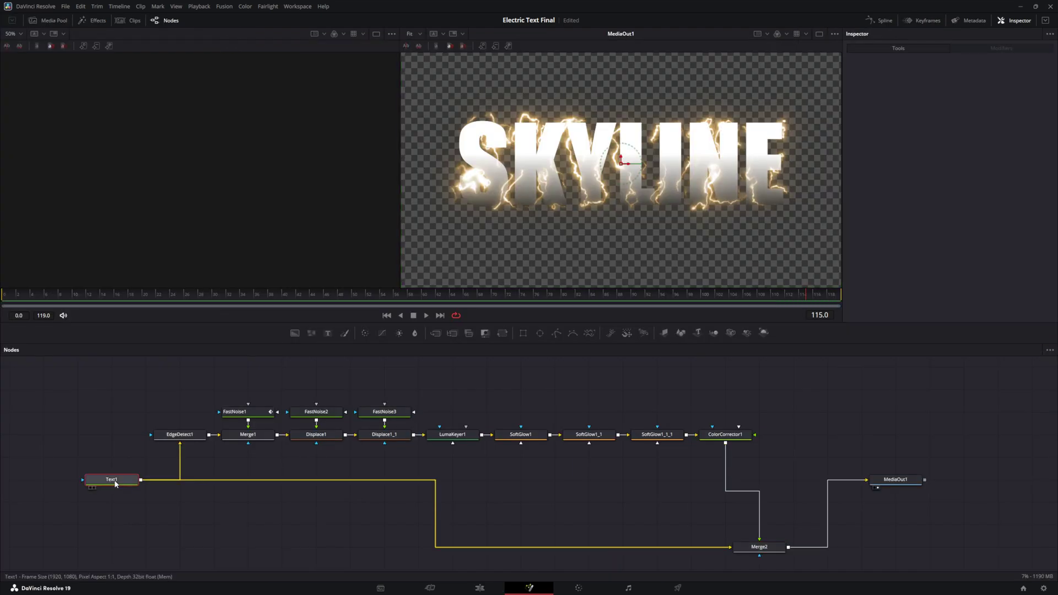
# Replace Text1's wording in the Fusion composition with "ANything" and scrub through the animation to check the effect.
pyautogui.click(115, 481)
pyautogui.write('ANything')
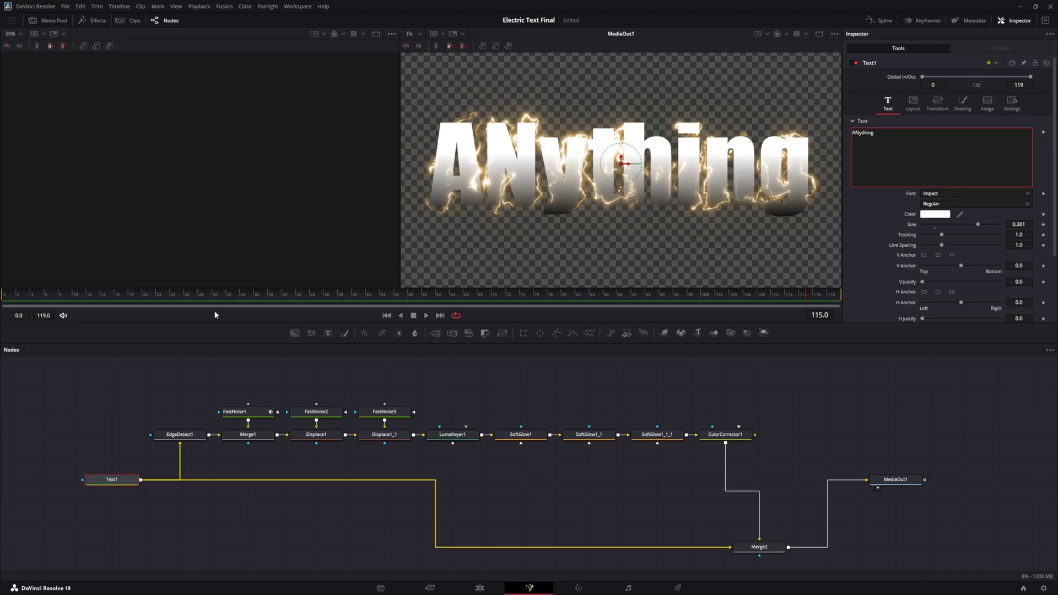
pyautogui.moveTo(804, 292); pyautogui.dragTo(438, 300)
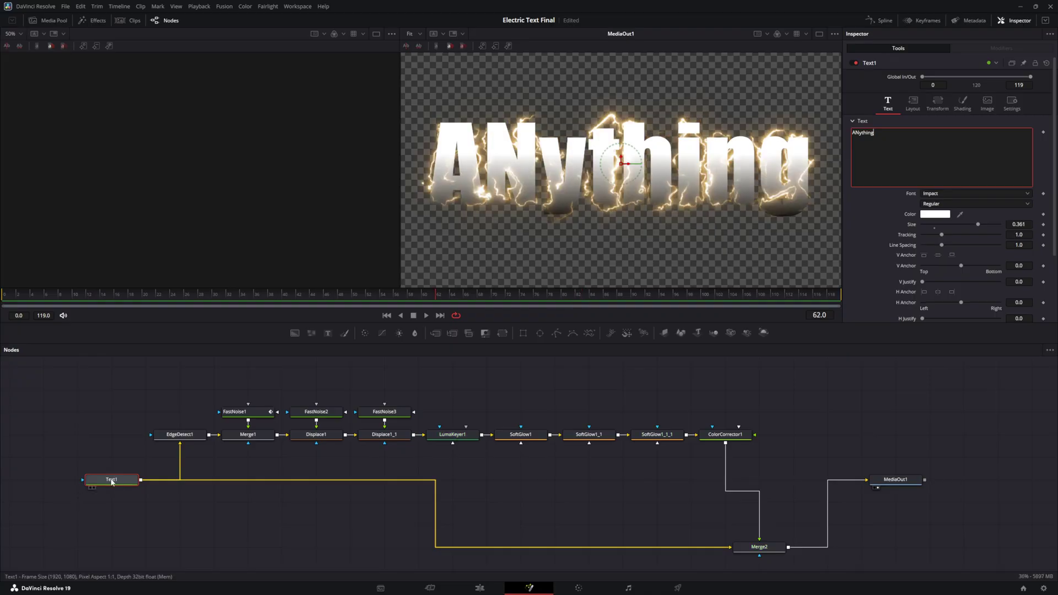